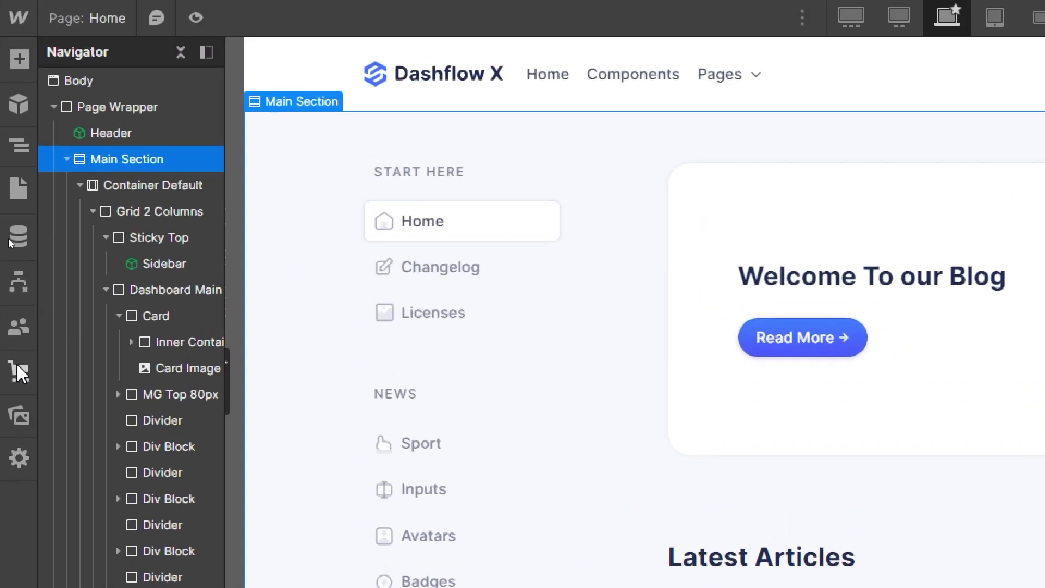
Step: Confirm turning the website into an ecommerce store with the Ecommerce button
left_click(18, 370)
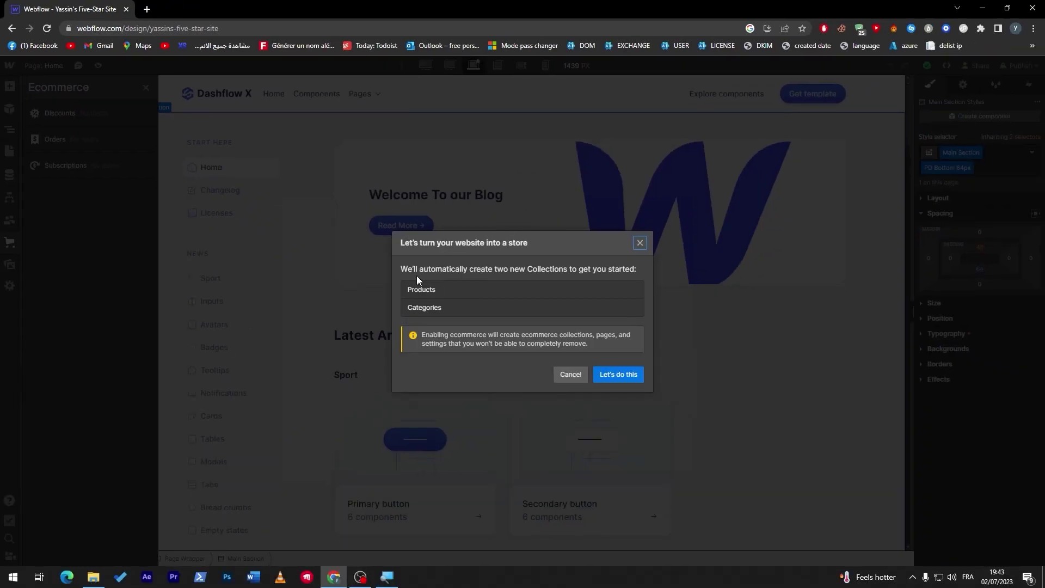
left_click_drag(417, 272, 472, 271)
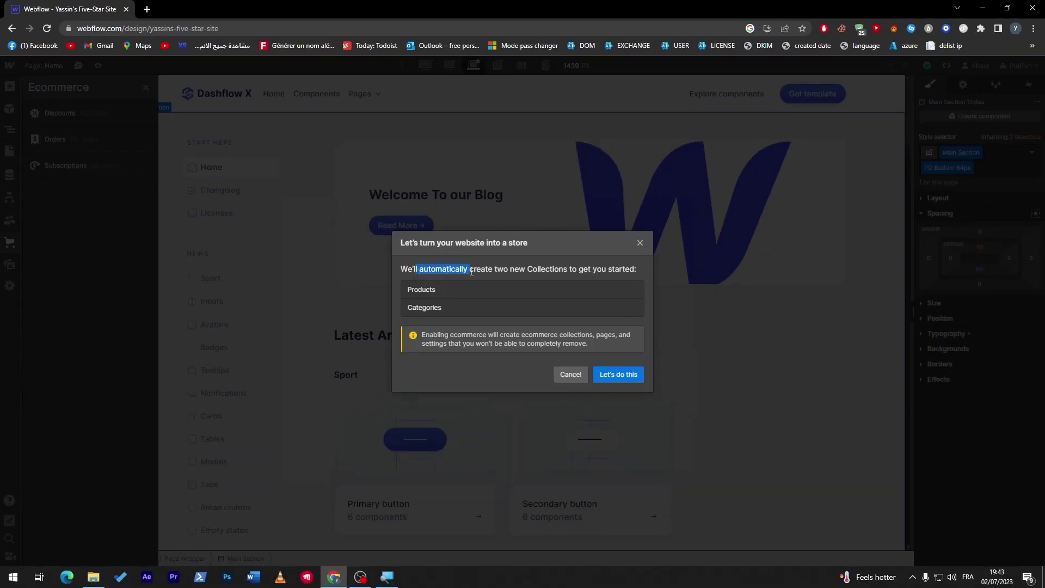
left_click(589, 277)
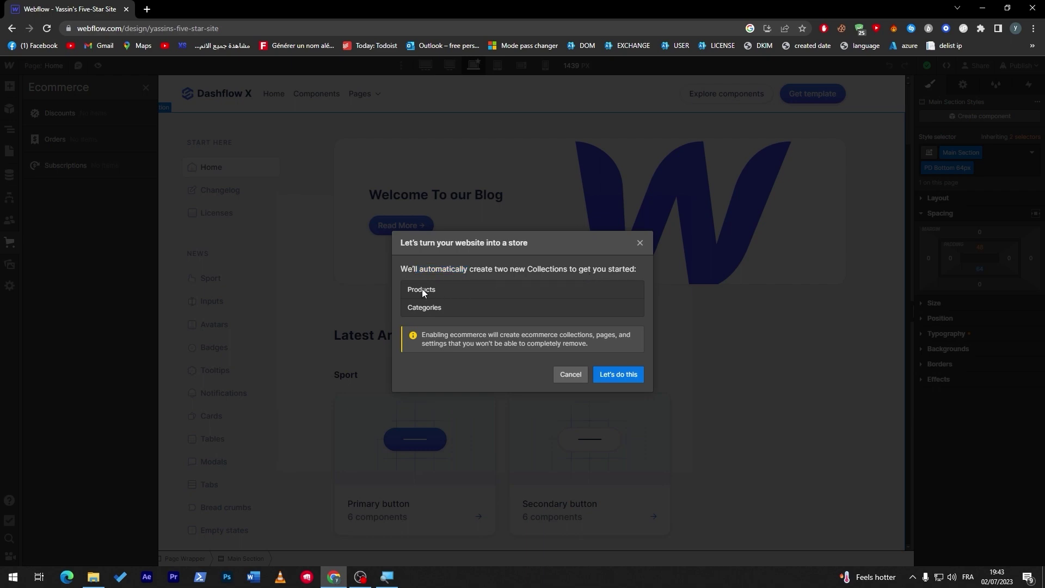
left_click(608, 375)
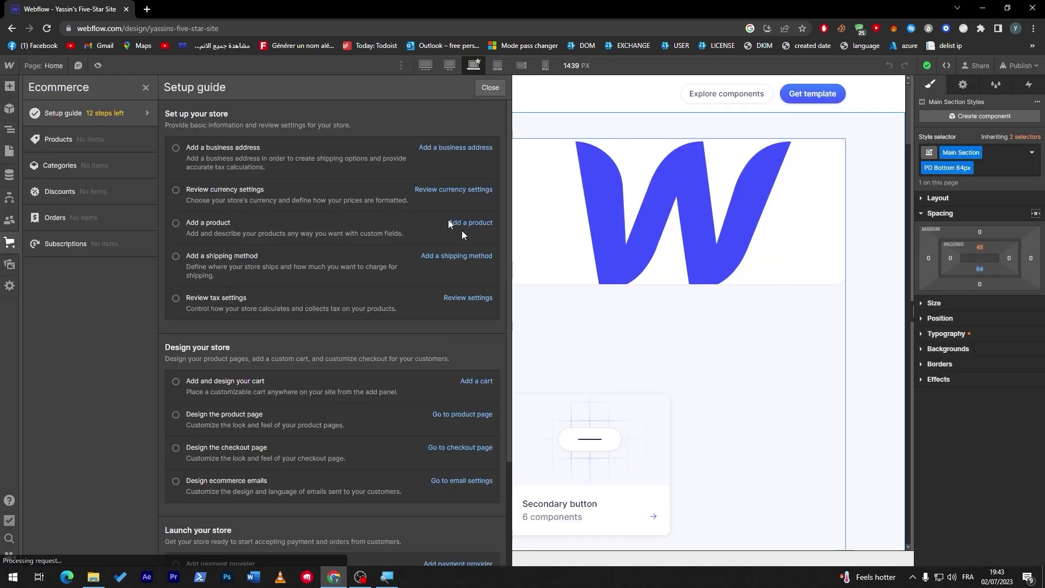
Step: Browse the Products, Categories, Discounts, Orders and Subscriptions lists, then return to the Setup guide
left_click(86, 139)
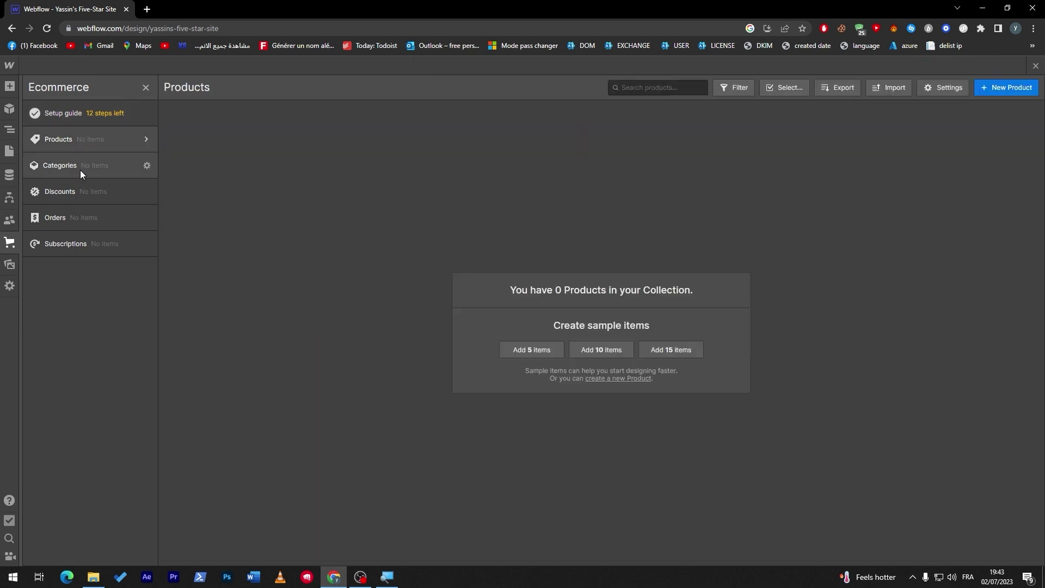
left_click(79, 165)
left_click(77, 196)
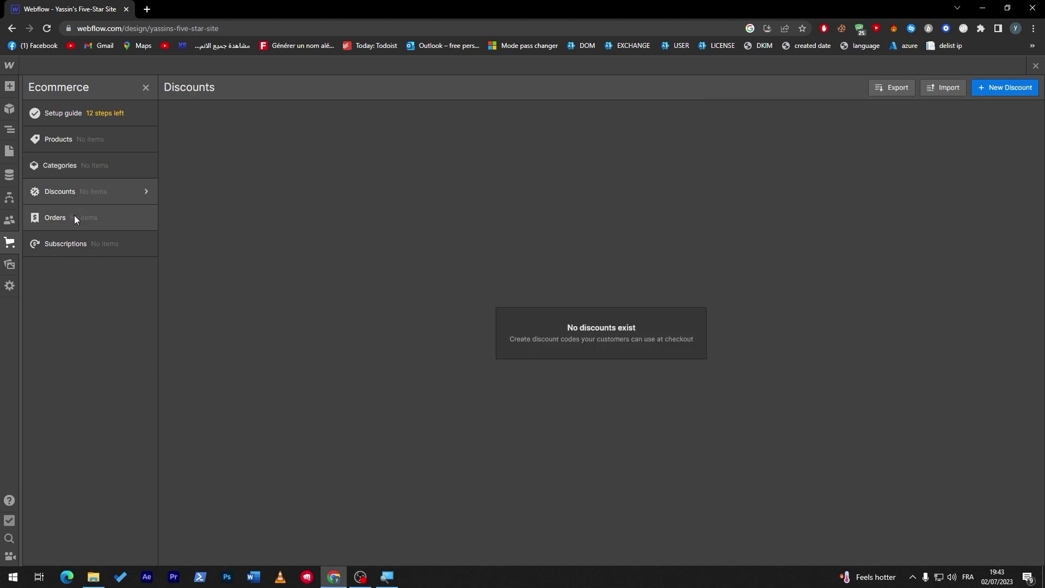
left_click(75, 217)
left_click(71, 244)
left_click(78, 122)
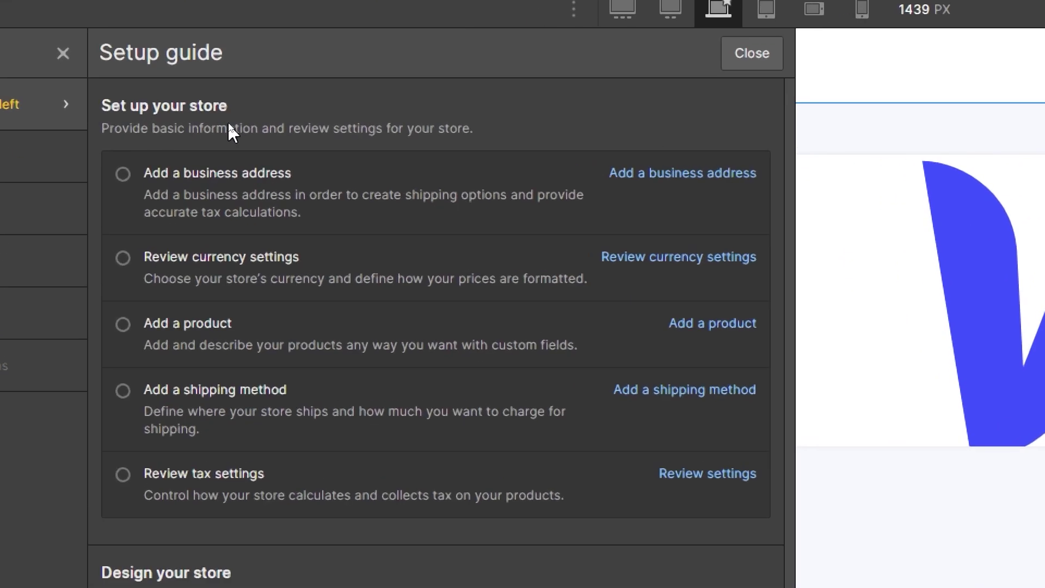
Step: Go from the Setup guide's currency settings review to the store information form
left_click(671, 263)
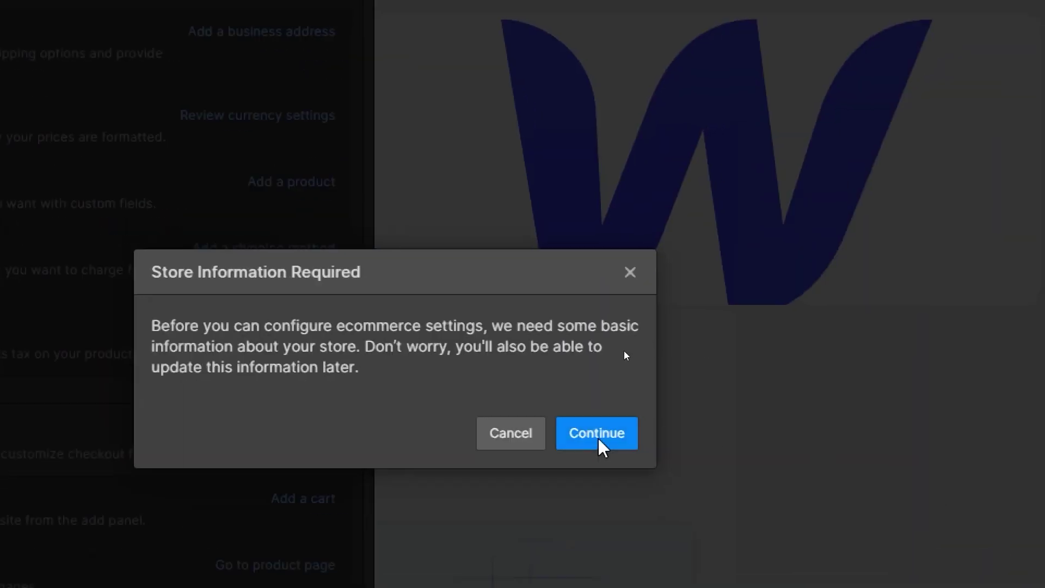
left_click(1016, 575)
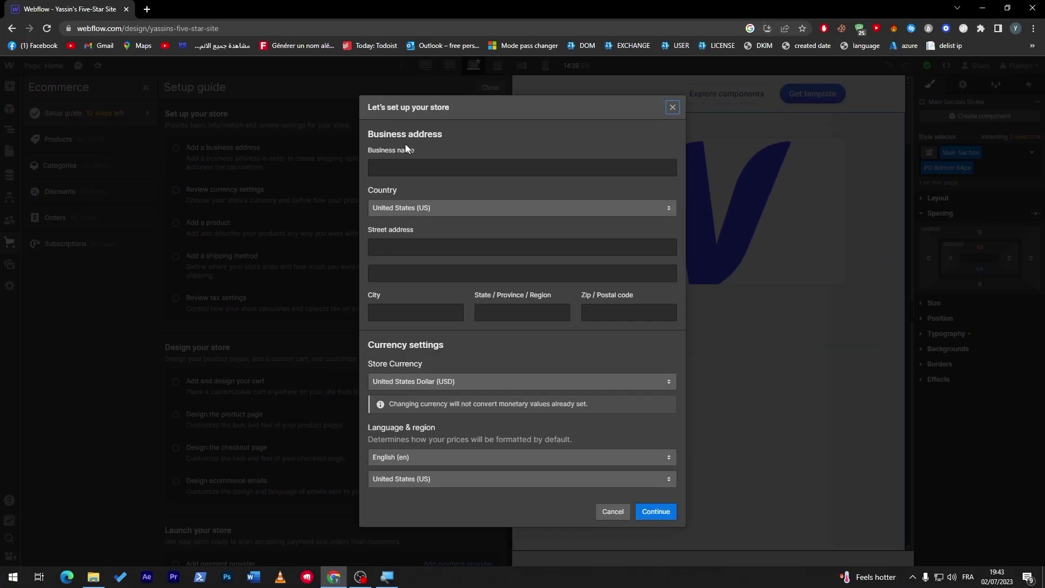
Step: Autofill the business address, submit to get state and zip errors, then close the form
left_click(402, 167)
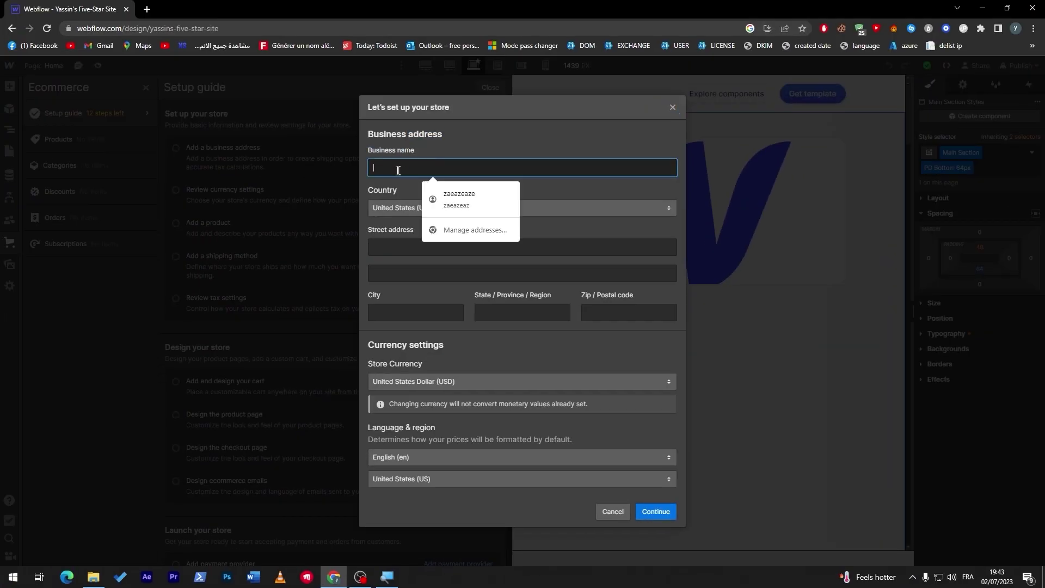
left_click(438, 195)
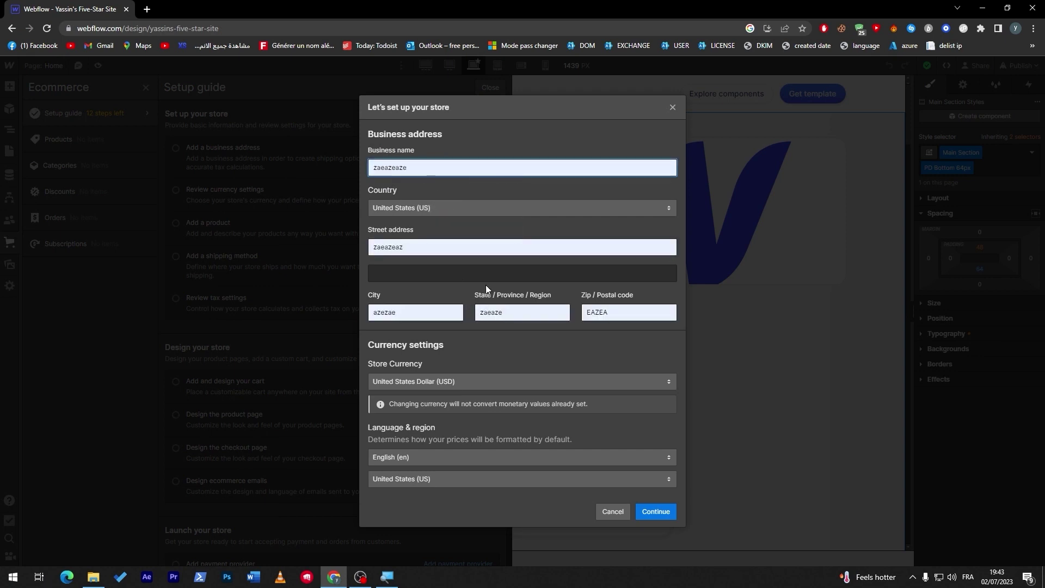
left_click(461, 343)
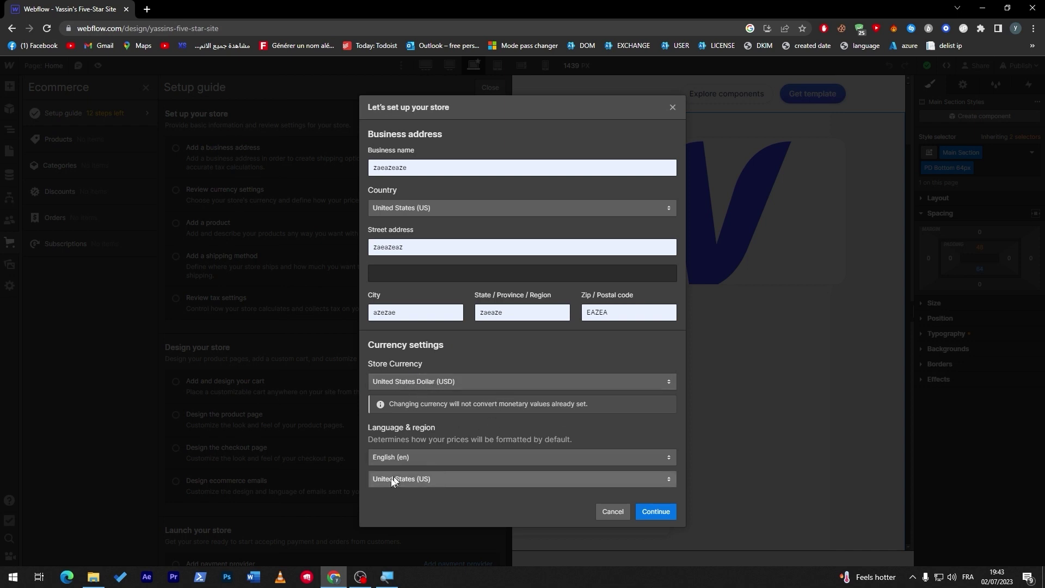
left_click(643, 503)
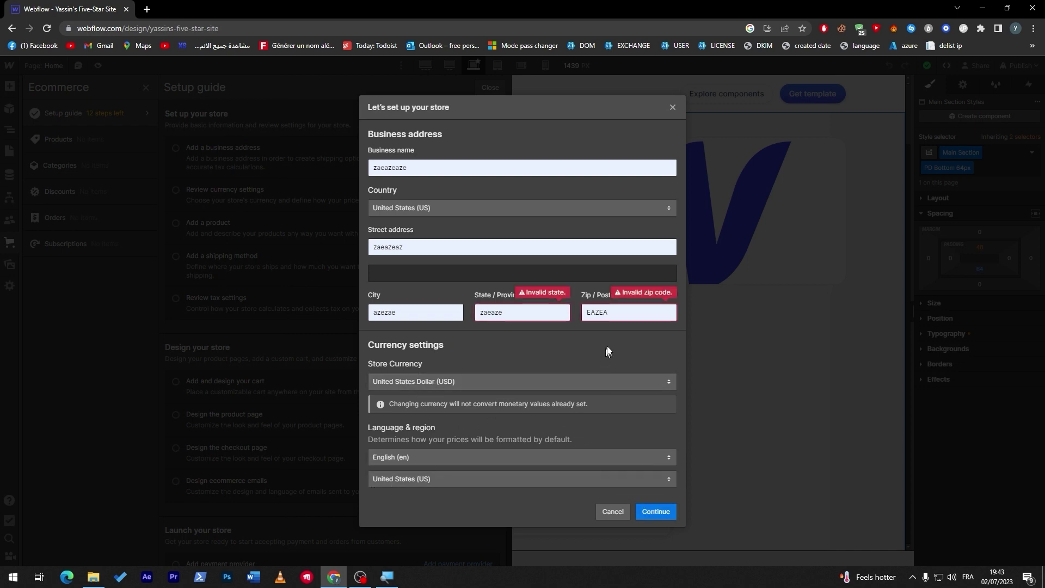
left_click(673, 107)
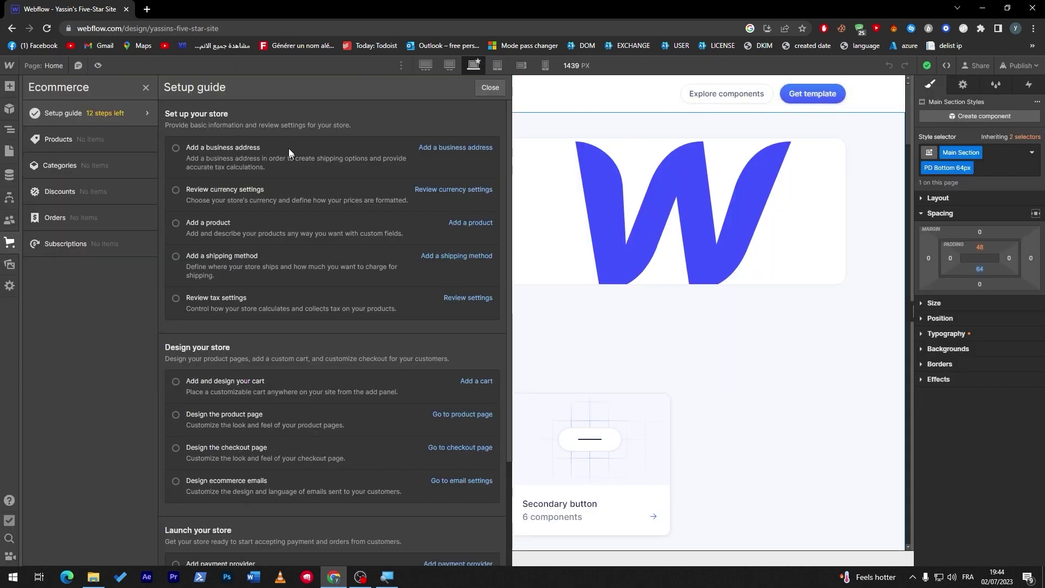
Step: Start a new product from Add a product, keeping the Physical product type
left_click(468, 223)
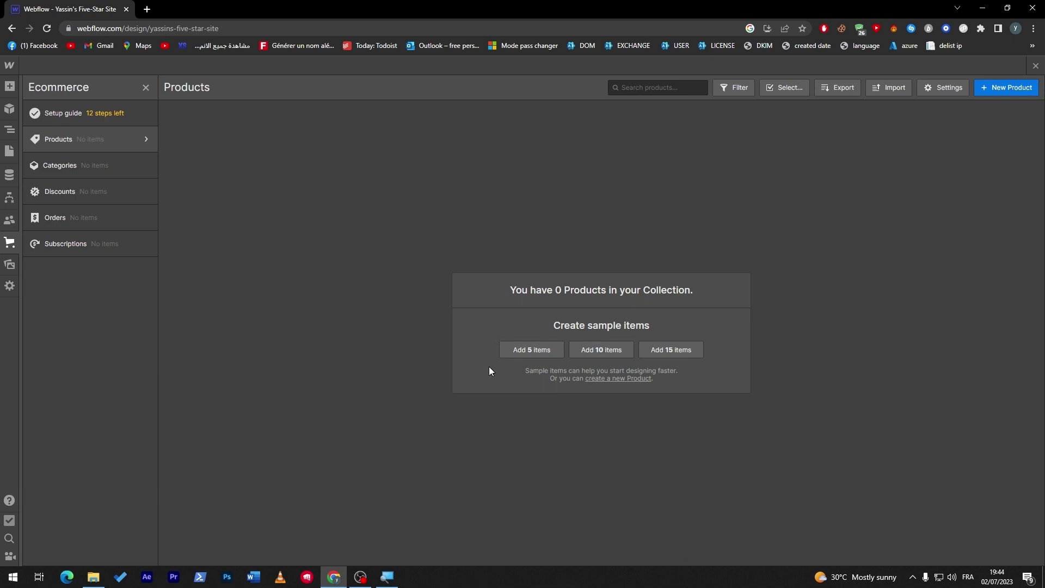
left_click(1004, 84)
left_click(361, 150)
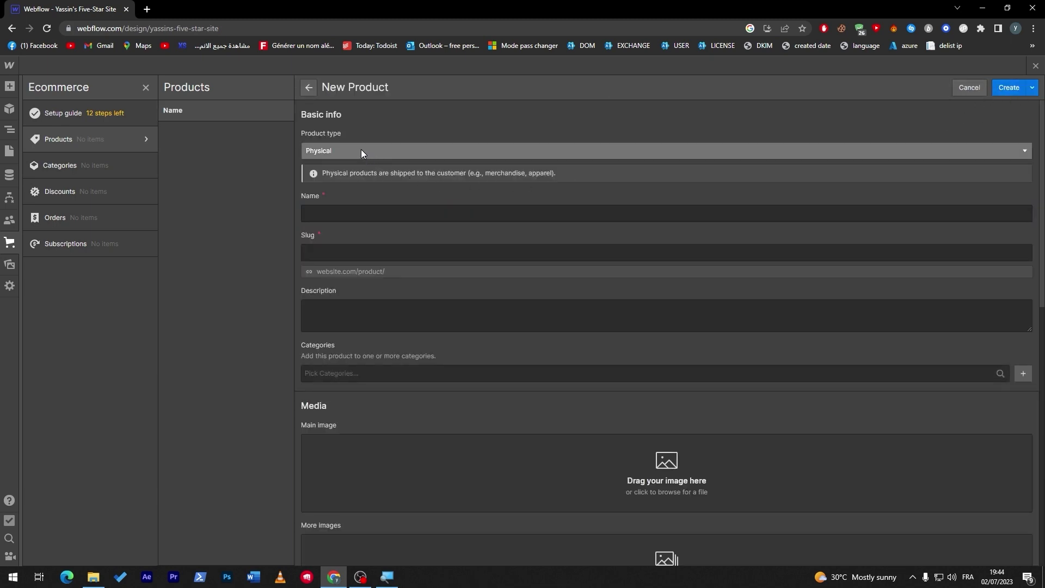
left_click(362, 150)
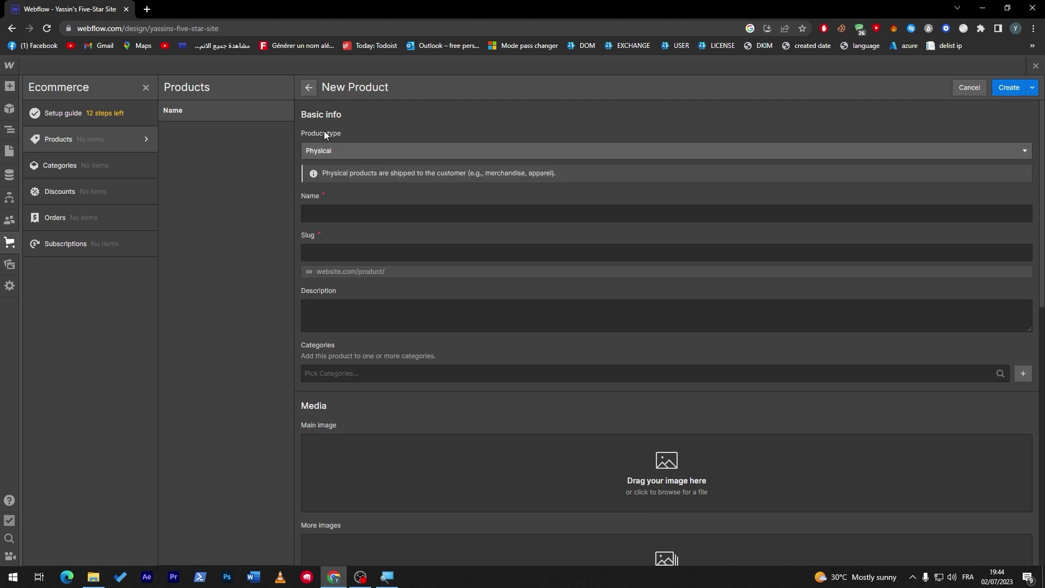
left_click(326, 150)
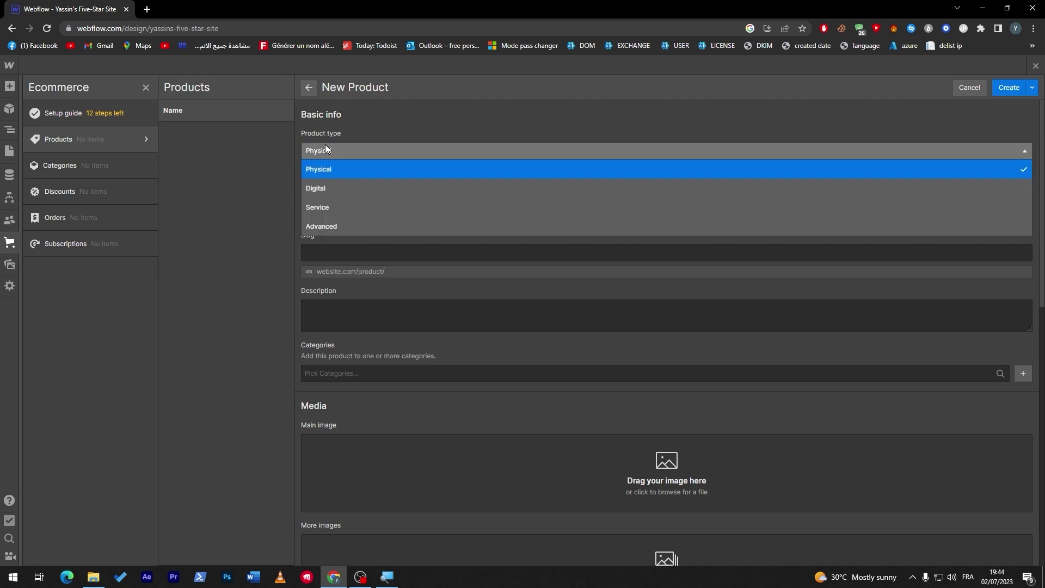
left_click(326, 150)
Step: Name the product 'Iphone X' and check its slug iphone-x
left_click(389, 213)
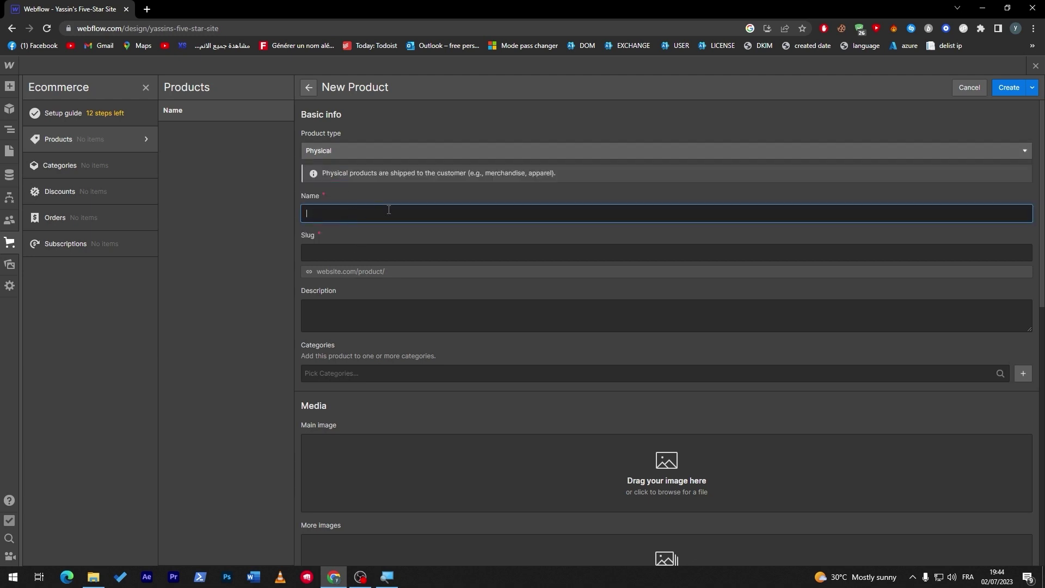
type("Iphone X")
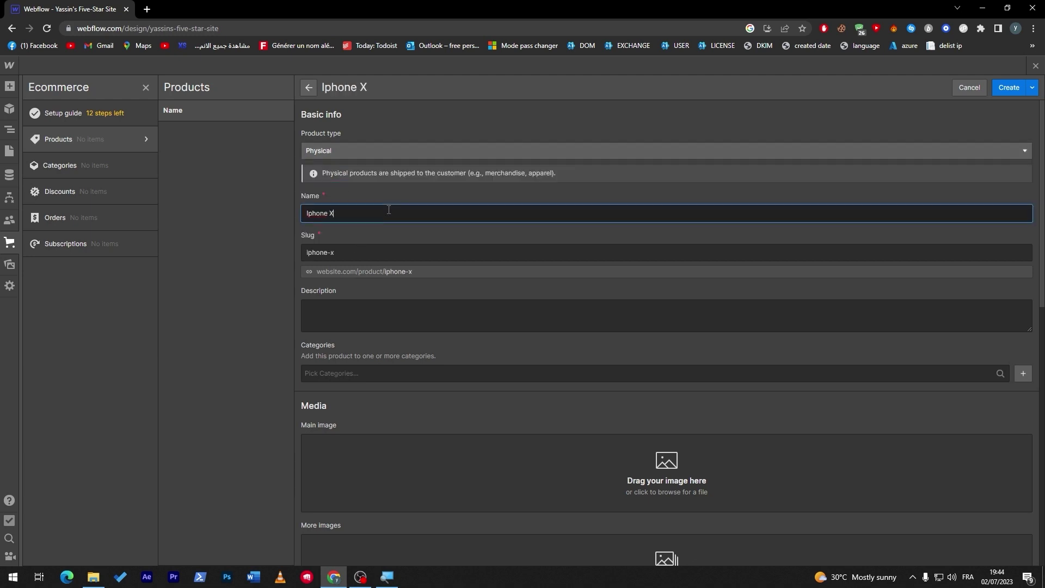
left_click(349, 253)
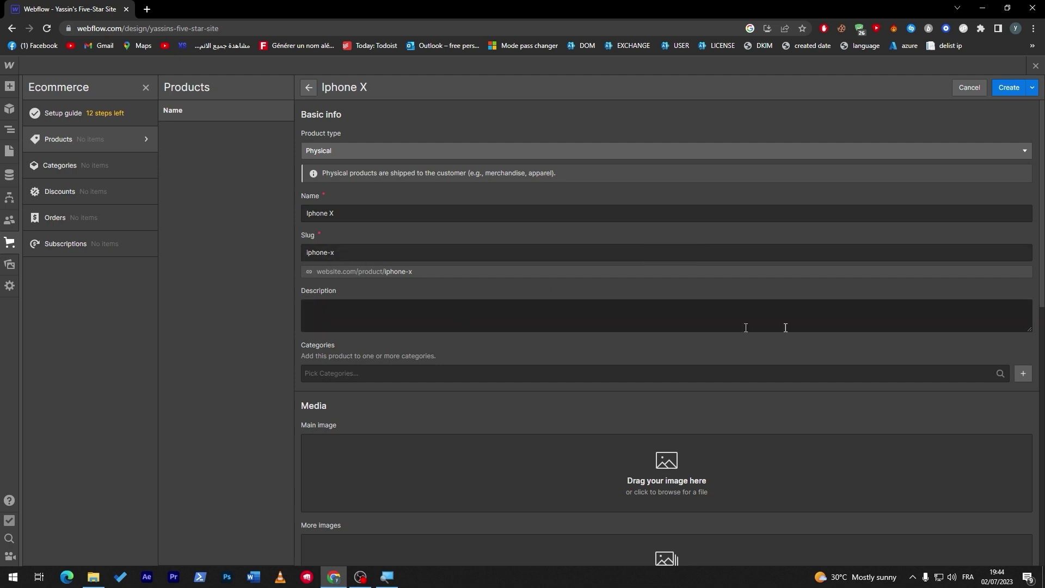
scroll(731, 283, "down", 2)
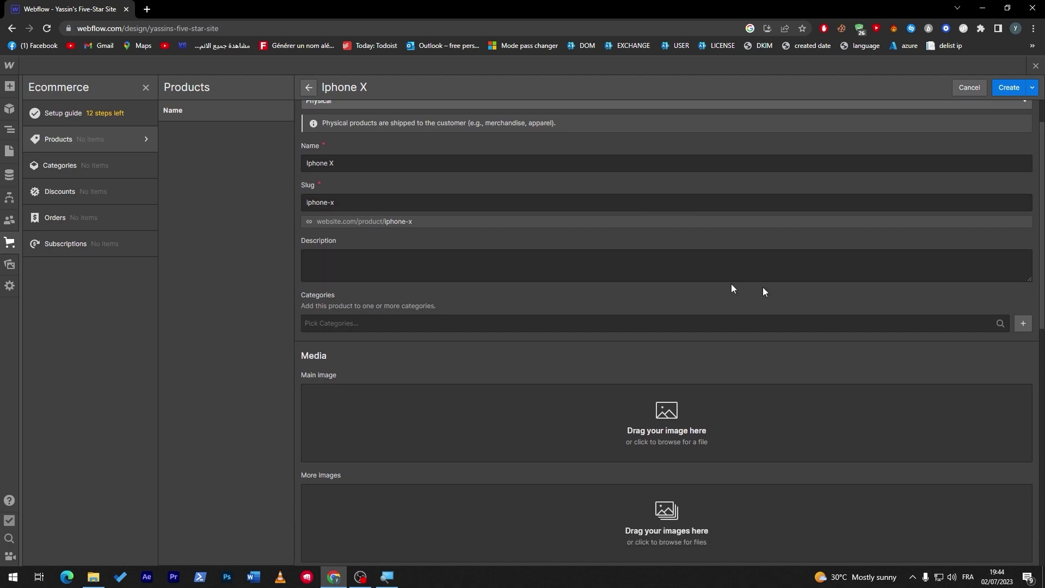
Step: Open ChatGPT in a new browser tab
left_click(153, 15)
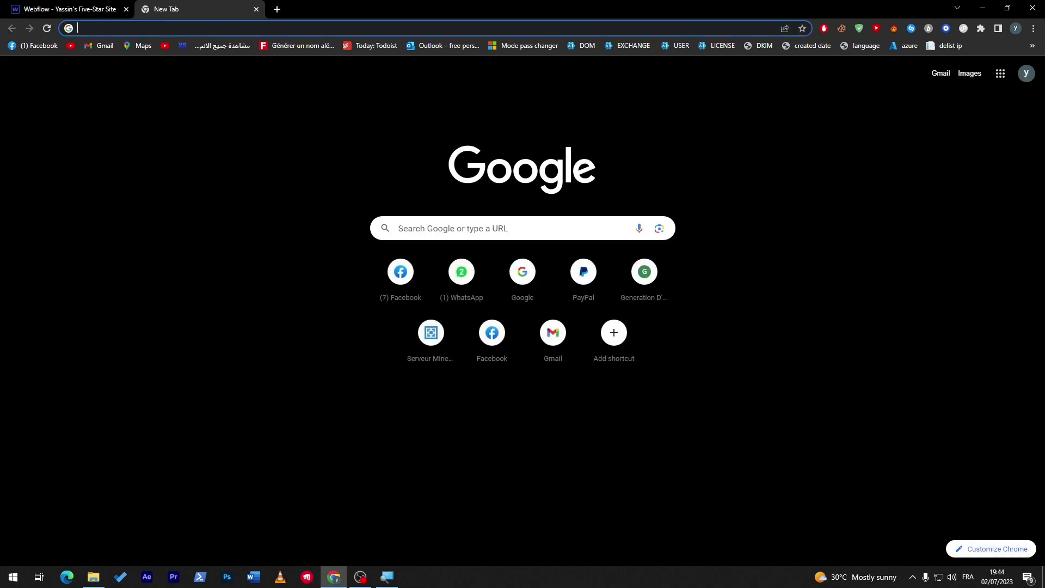
type("ch")
key("Return")
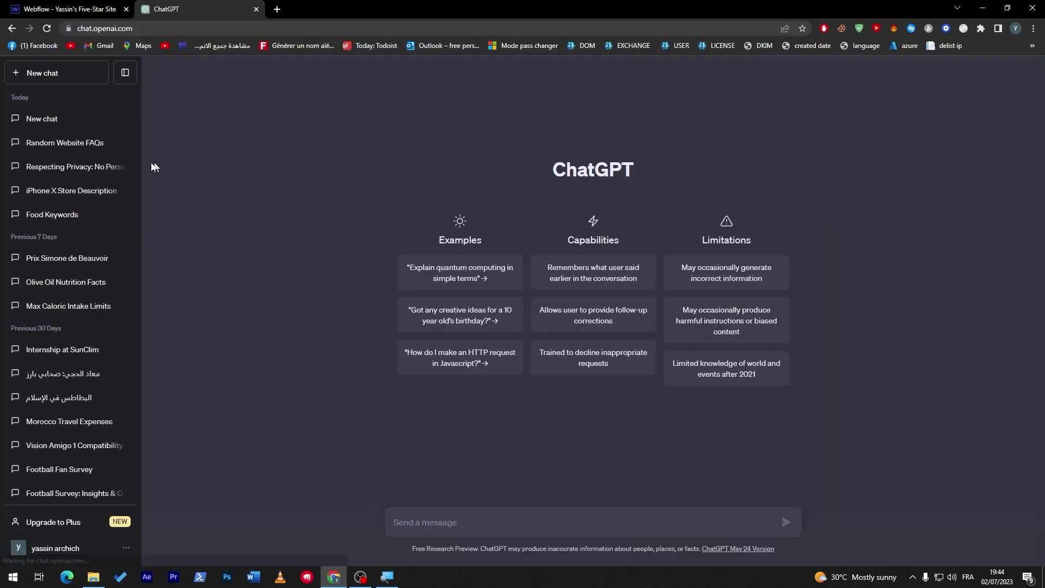
Step: Copy the iPhone X Store Description chat answer into the product's Description field
left_click(83, 194)
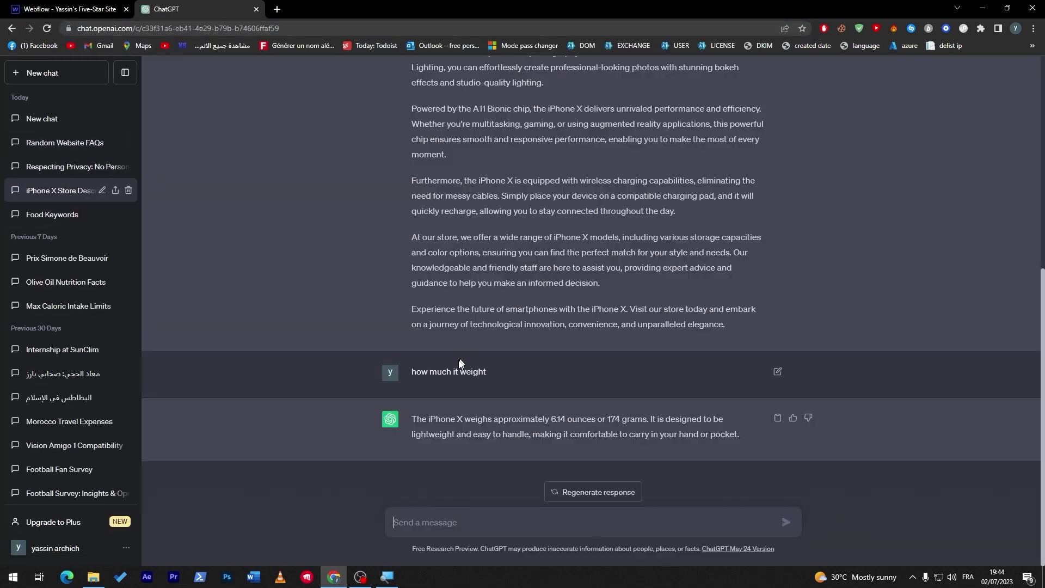
scroll(544, 337, "up", 1)
left_click_drag(732, 387, 405, 118)
key("ctrl+c")
left_click(69, 9)
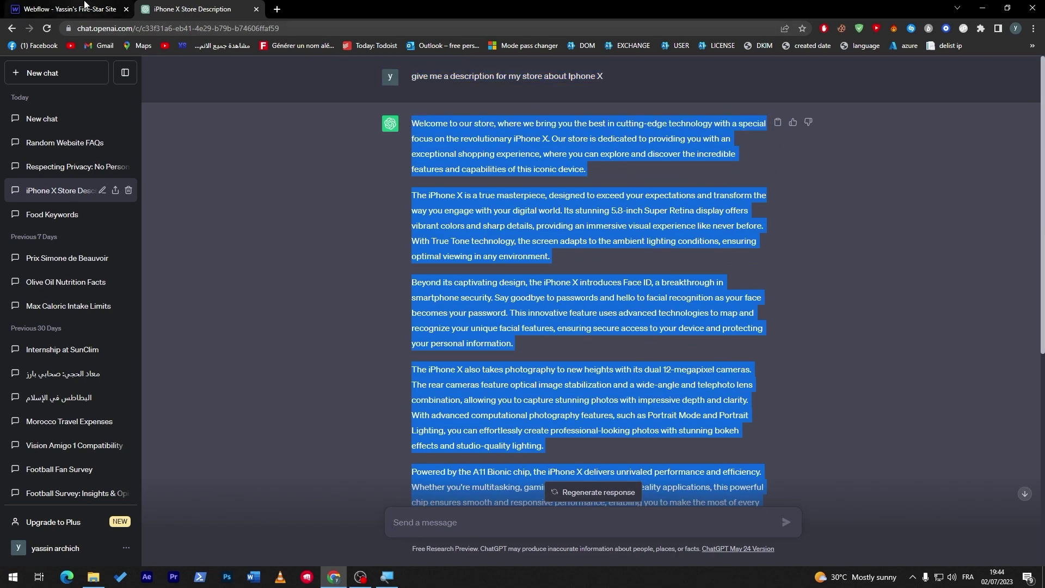
left_click(368, 275)
key("ctrl+v")
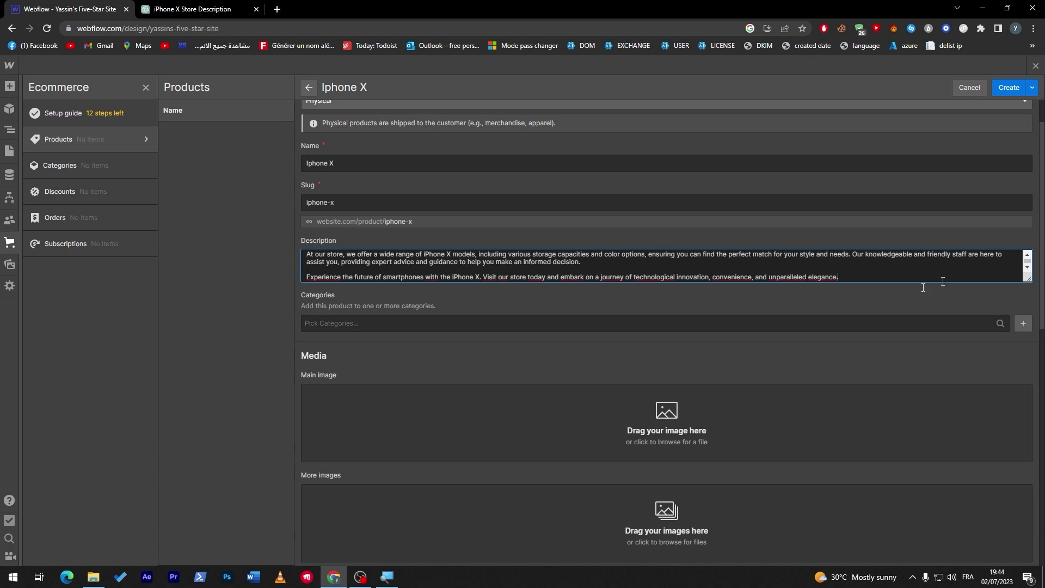
Step: Create a new product category named 'Tech' from the Categories field
left_click(455, 321)
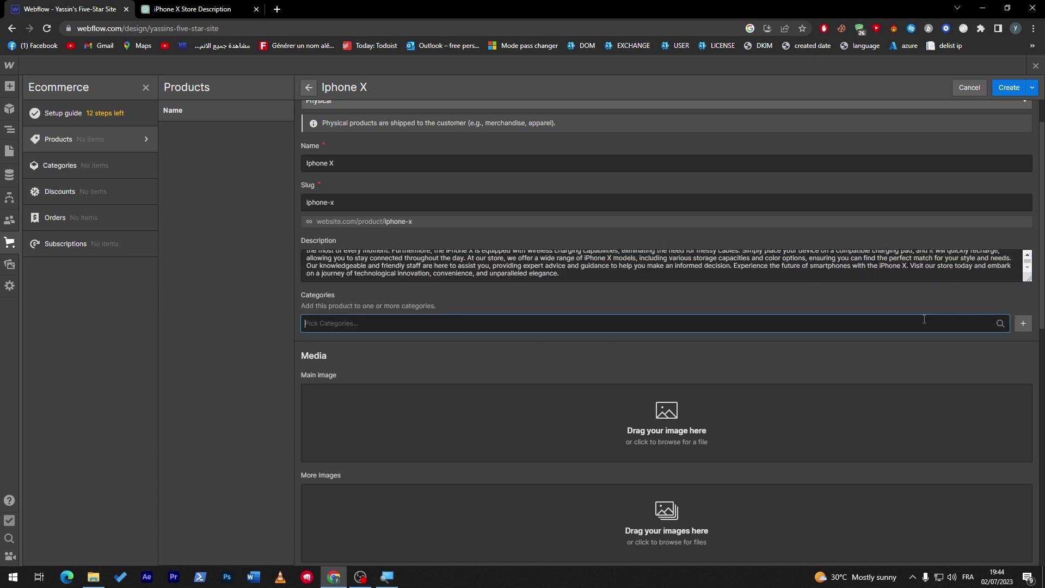
type("Technology")
left_click(1020, 324)
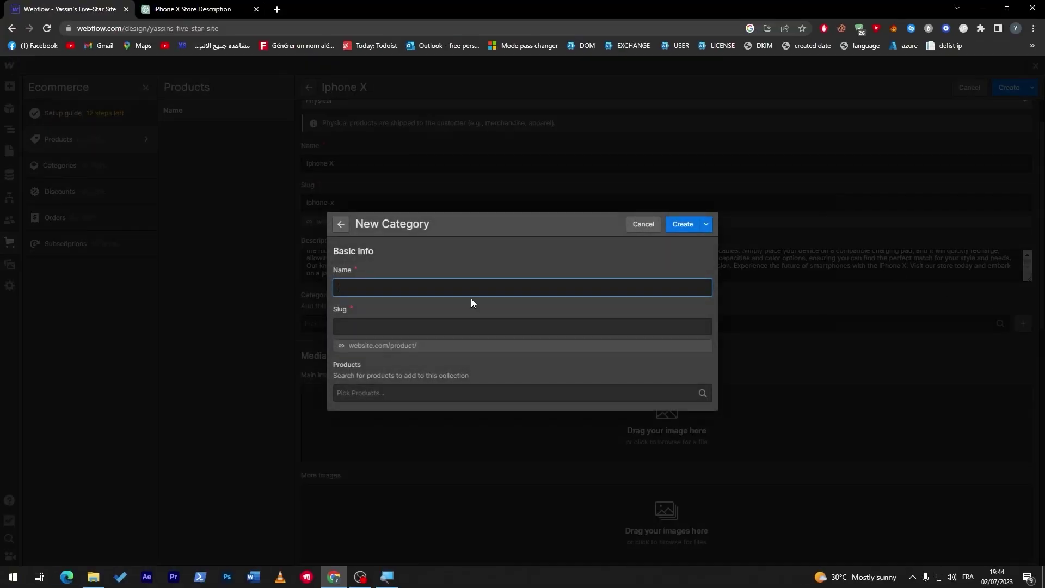
type("te")
key("BackSpace")
key("BackSpace")
type("te")
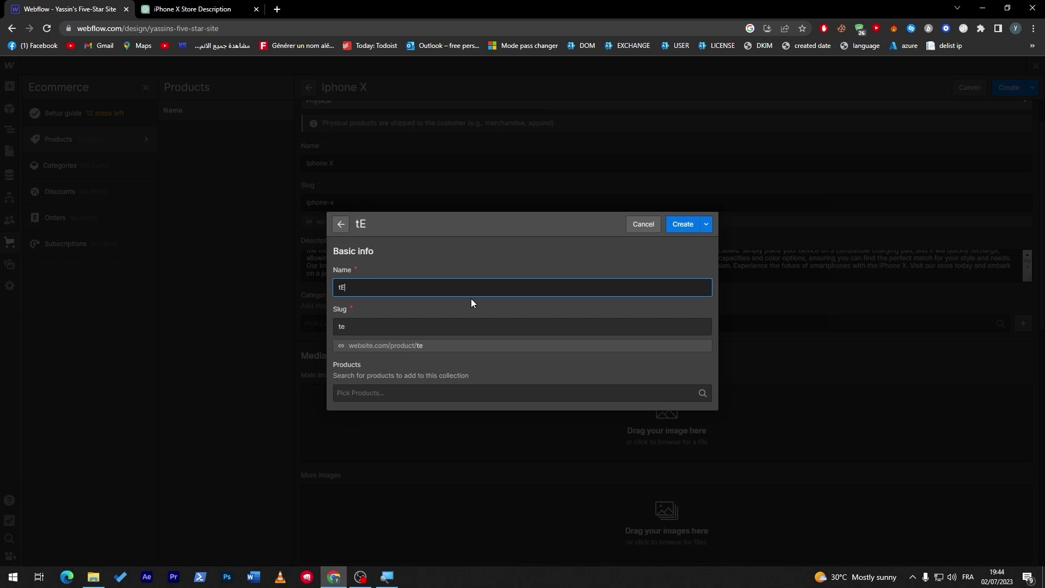
key("BackSpace")
key("BackSpace")
type("Tech")
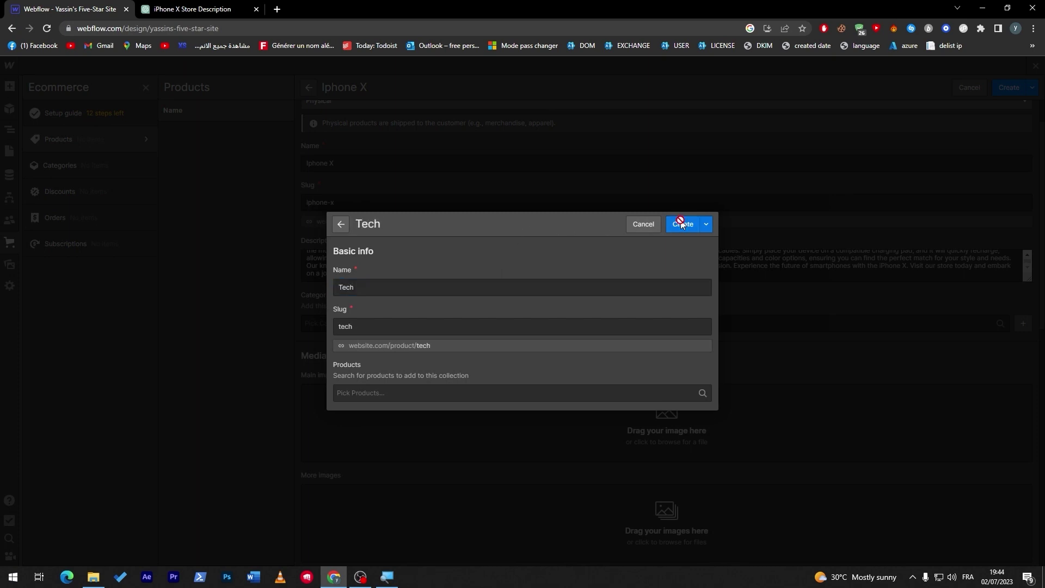
left_click(678, 228)
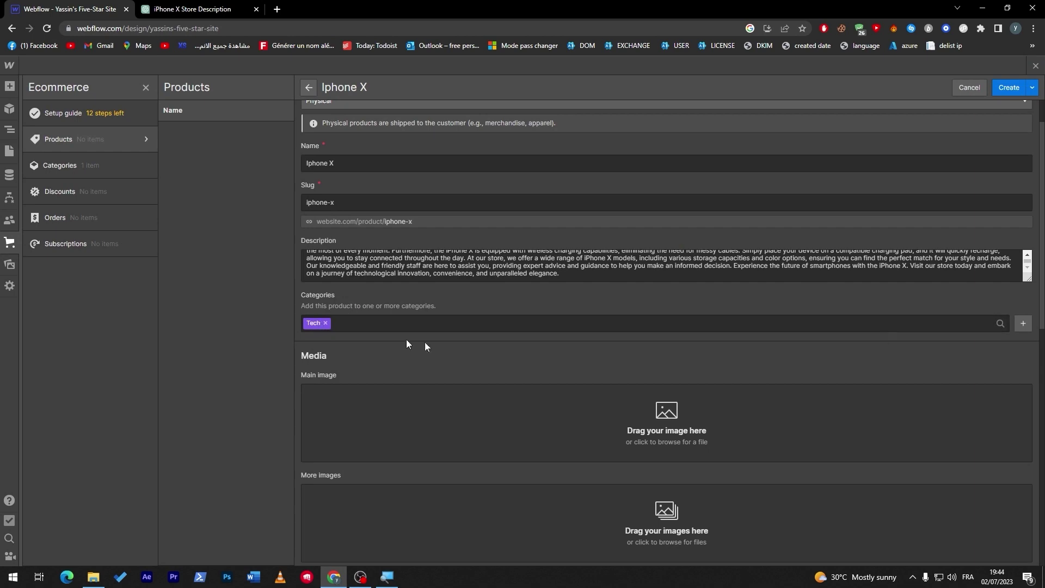
Step: Upload apple-iphone-x-pictures-5.png as the product's main image
scroll(777, 364, "down", 3)
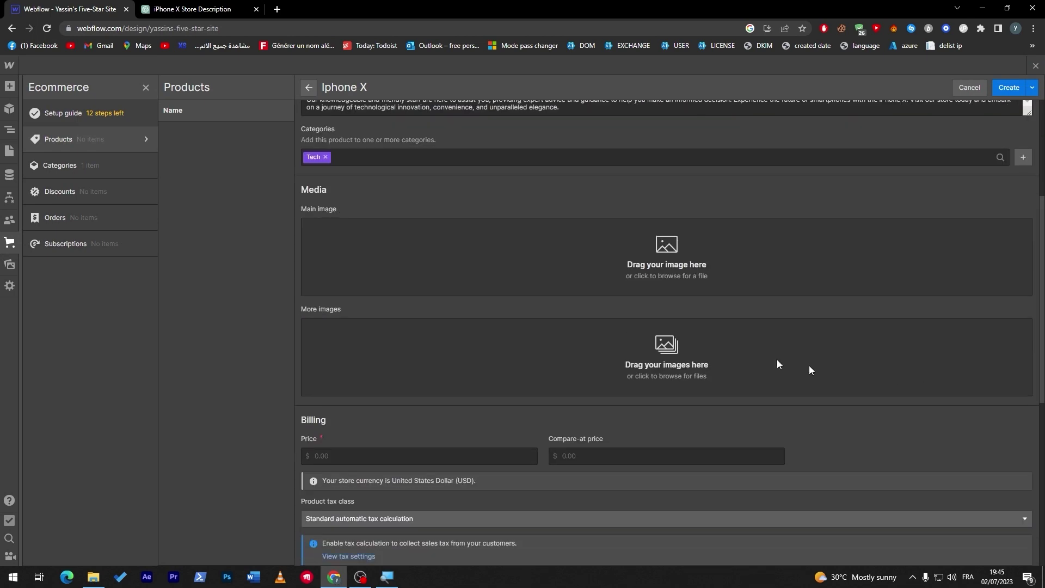
left_click(686, 262)
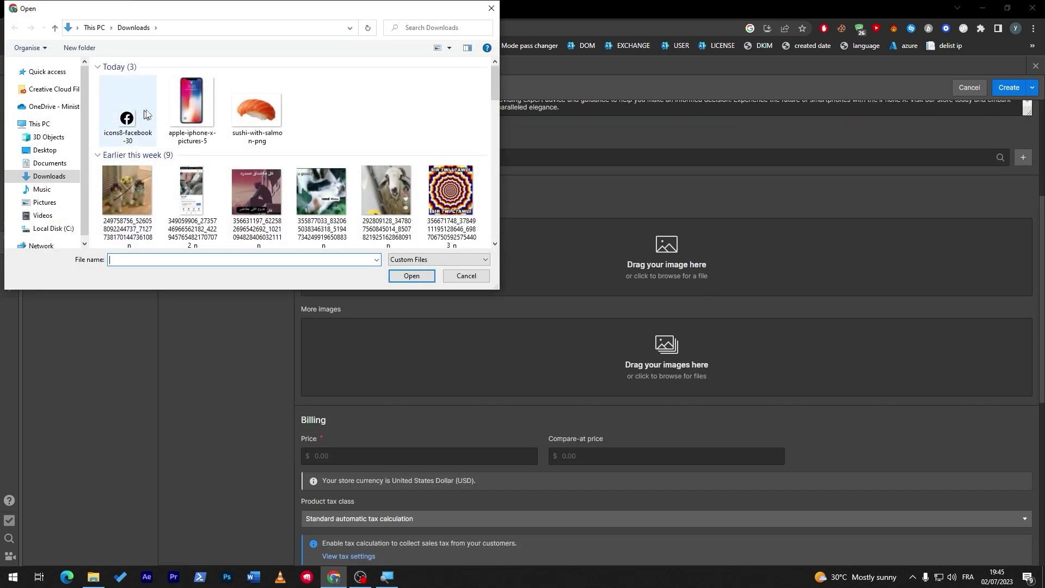
double_click(193, 111)
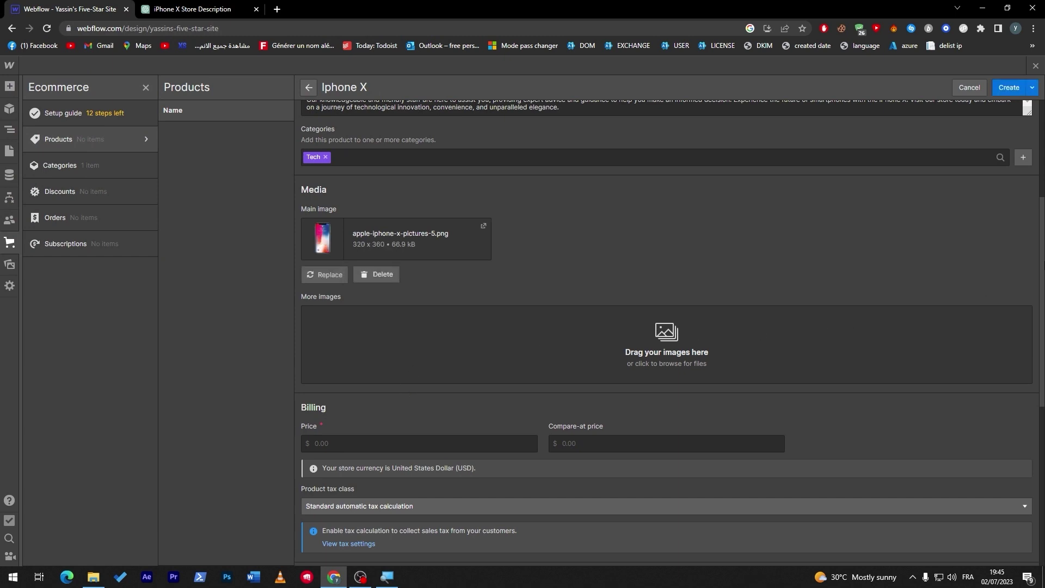
Step: Set the product price to 399
scroll(1039, 308, "down", 1)
scroll(1038, 308, "down", 3)
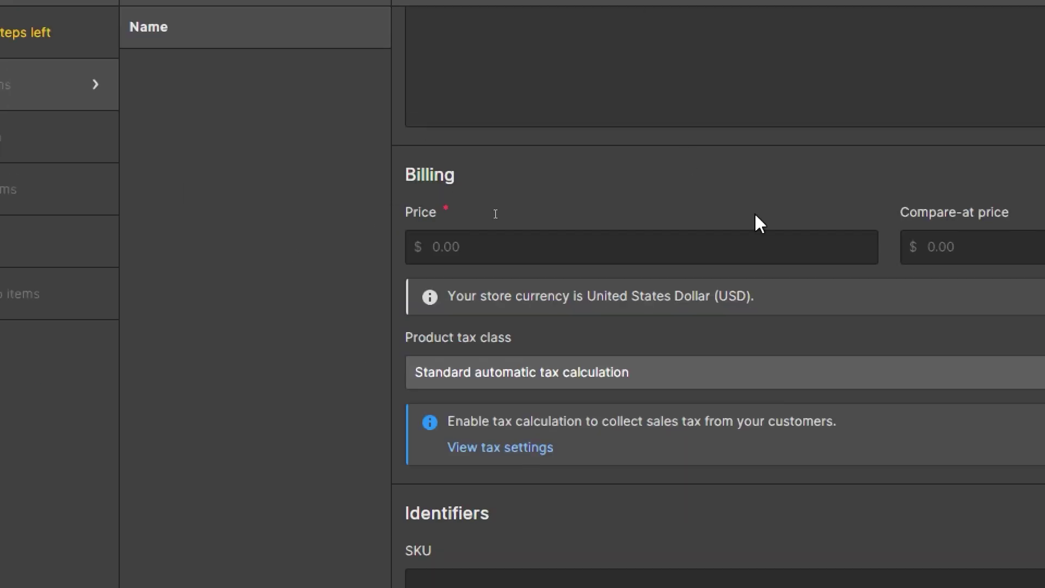
left_click(621, 245)
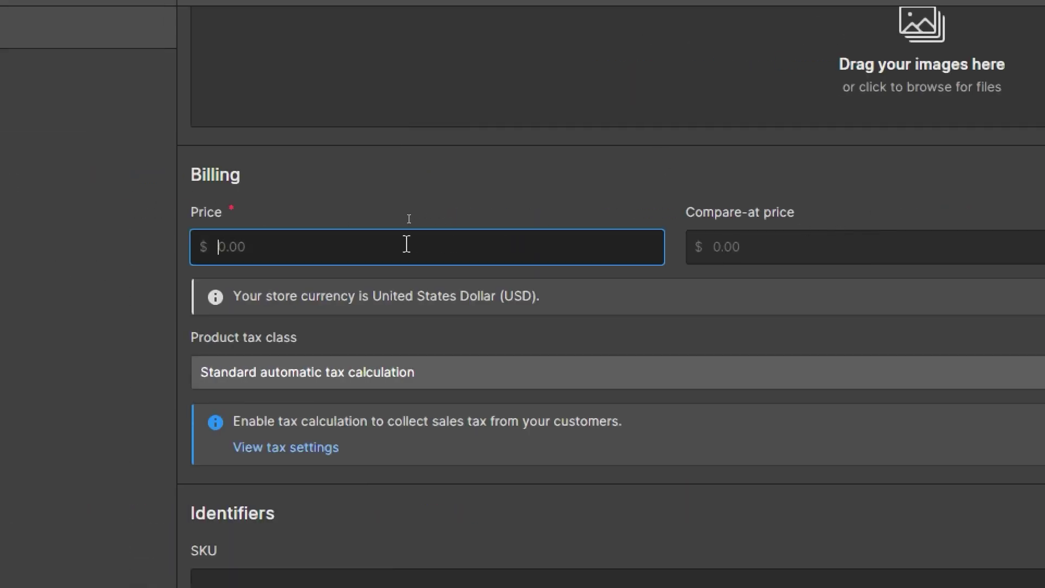
type("399")
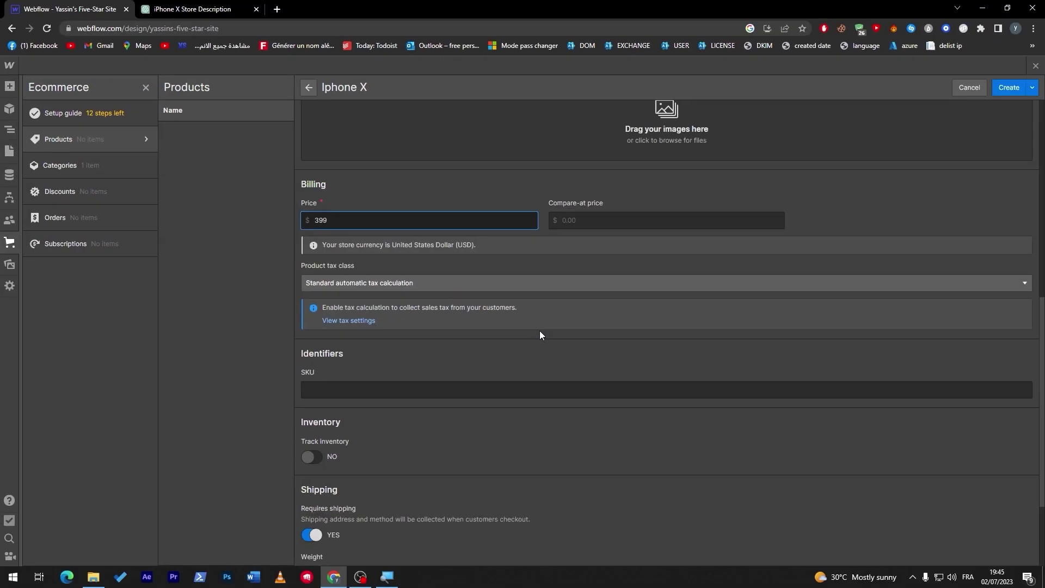
left_click(941, 509)
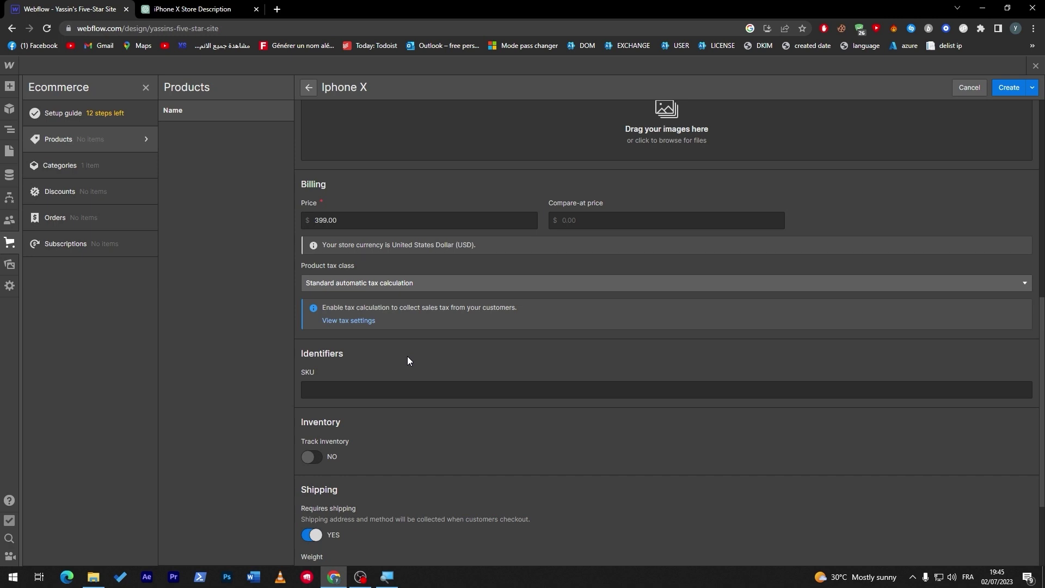
Step: Try entering '174 G' as the weight, finding only a plain number is accepted
scroll(408, 361, "down", 3)
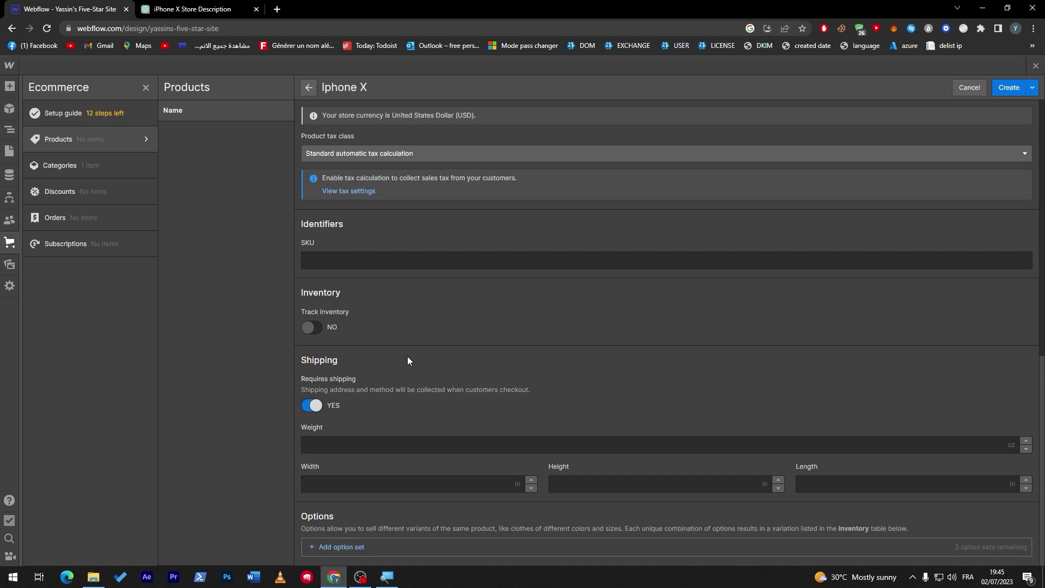
left_click(354, 439)
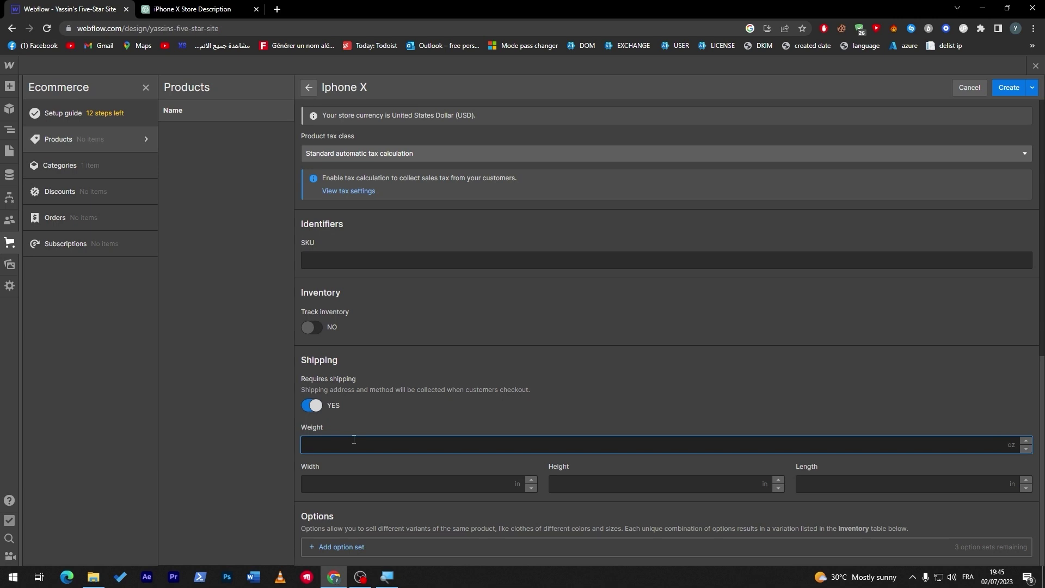
type("174 G")
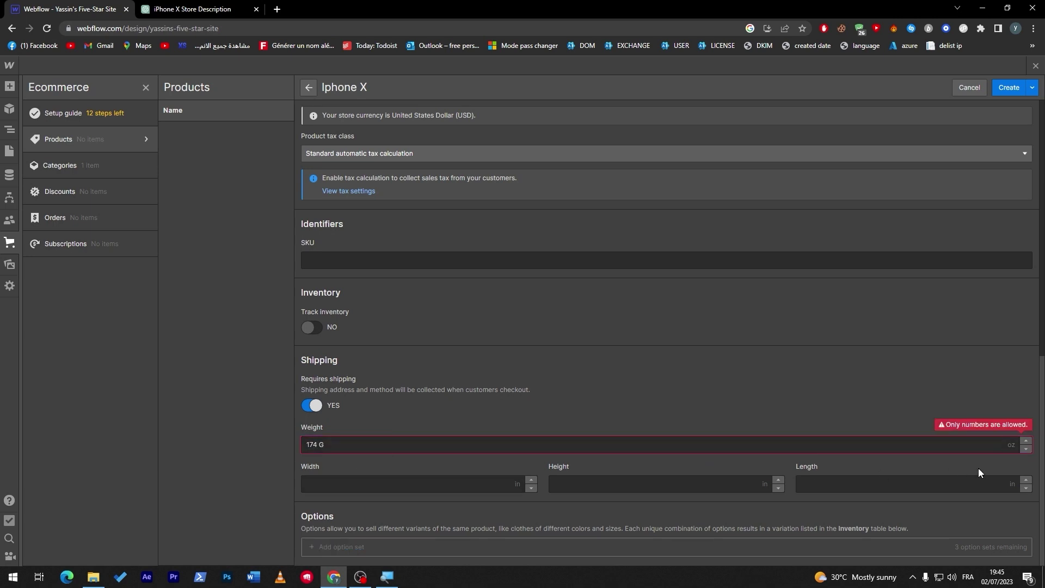
key("BackSpace")
key("BackSpace")
key("BackSpace")
key("BackSpace")
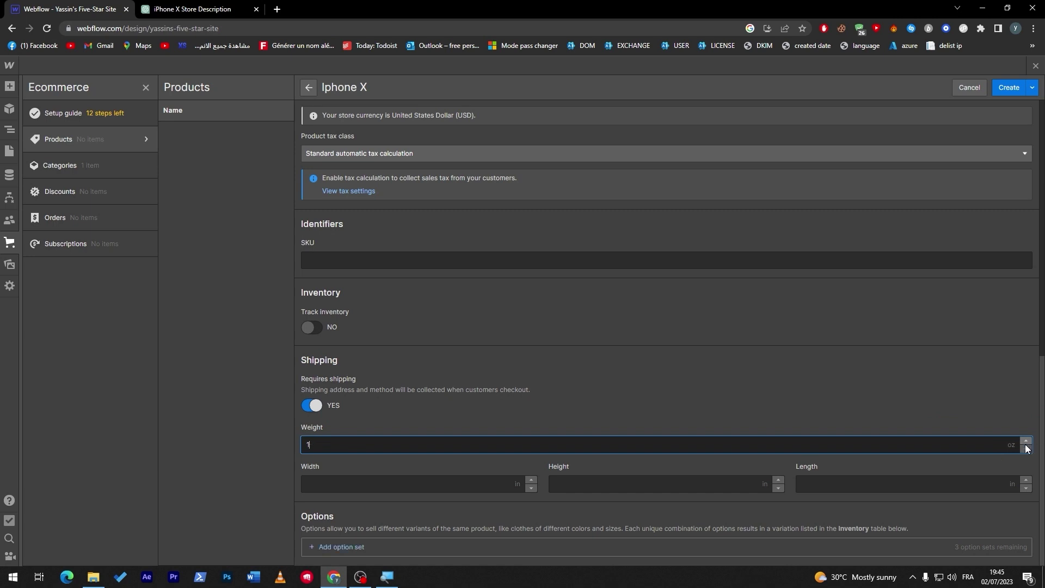
left_click(1026, 440)
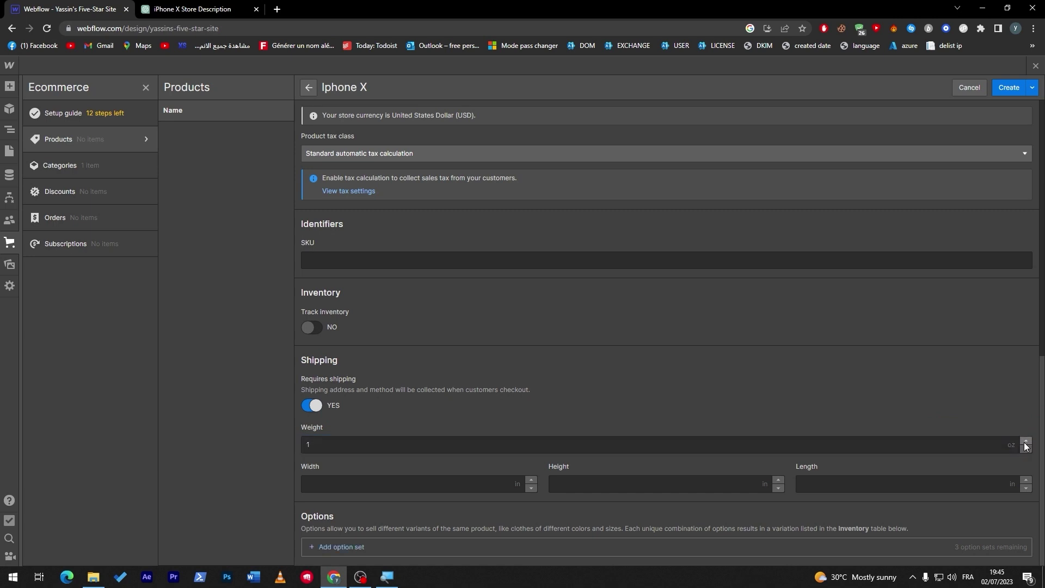
left_click(1026, 440)
left_click(1026, 441)
left_click(1025, 449)
Step: Search Google in a new tab for 174 g to oz
left_click(272, 14)
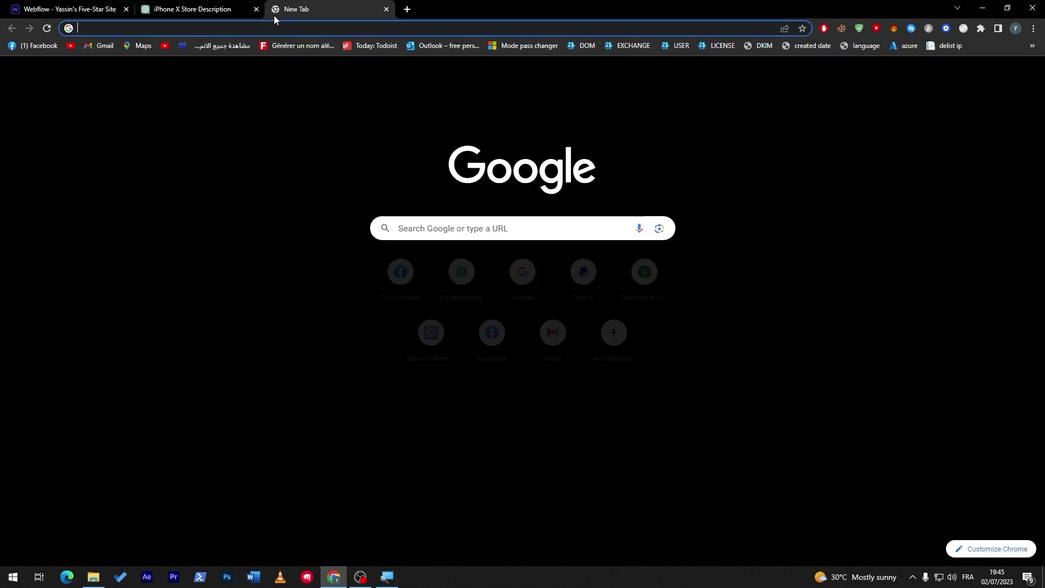
type("174 G TP P")
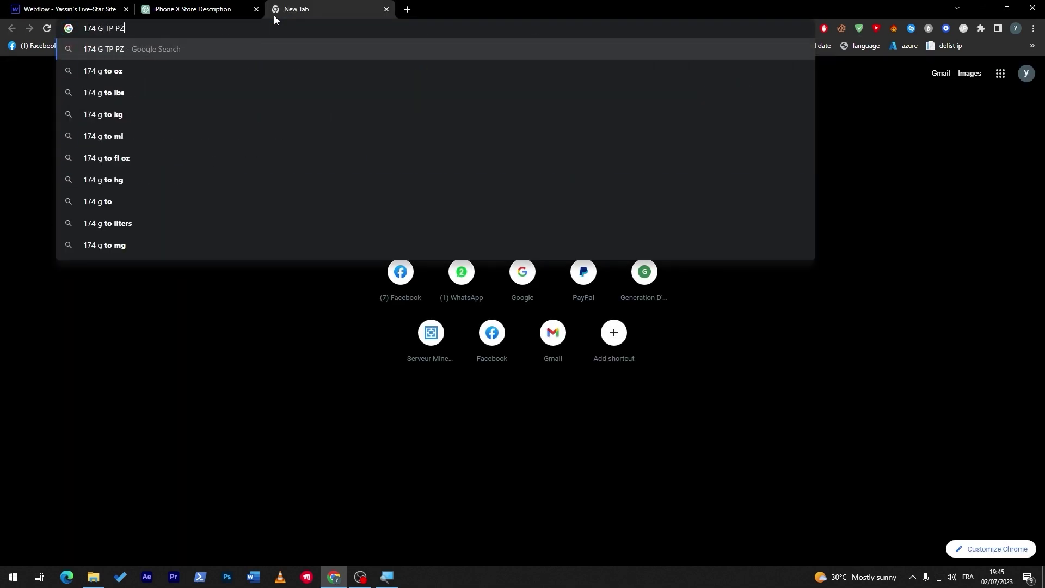
key("BackSpace")
type("OZ")
key("Return")
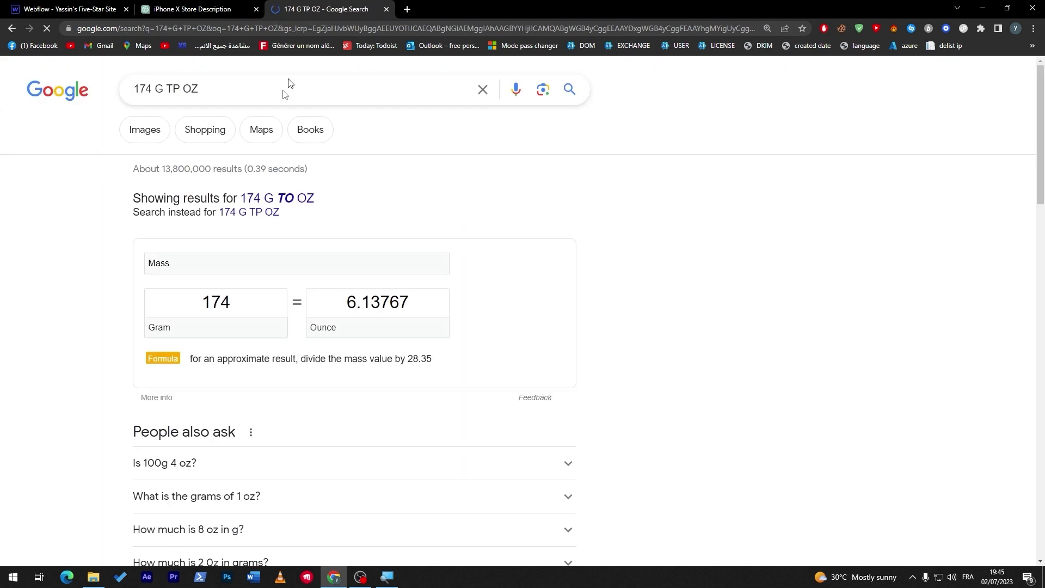
Step: Paste the converted 6.13767 oz value into the product Weight field
left_click(343, 303)
key("ctrl+c")
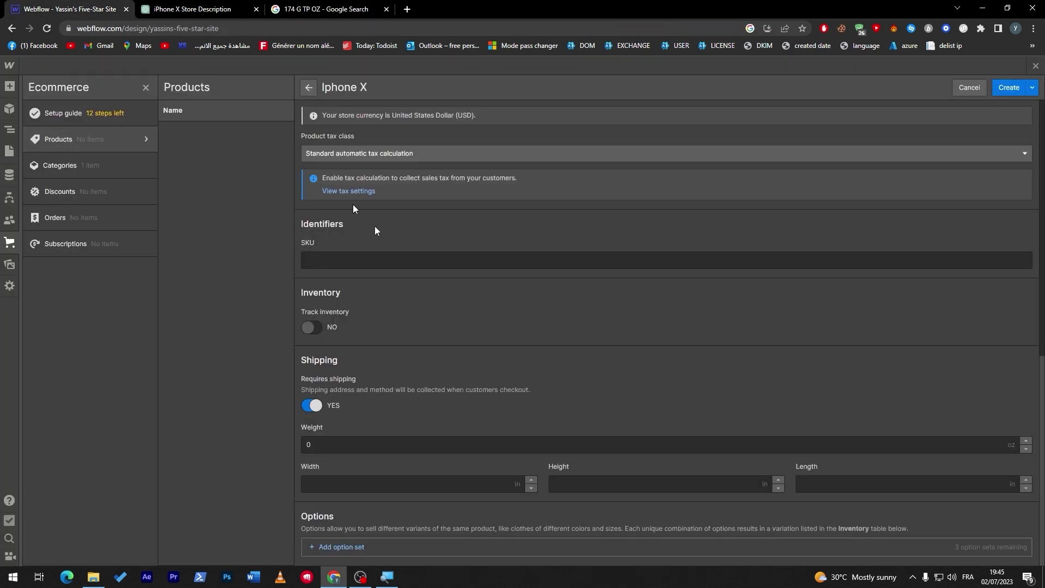
left_click(389, 444)
key("ctrl+v")
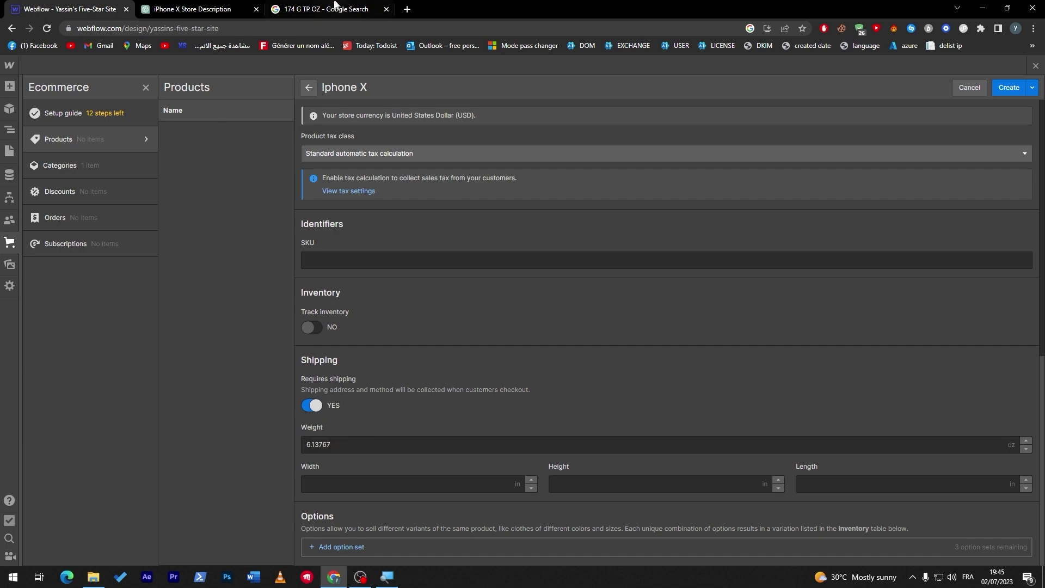
Step: Check the iPhone X chat in ChatGPT for the phone's dimensions
left_click(196, 9)
left_click(789, 283)
scroll(1040, 236, "down", 1)
scroll(1012, 342, "down", 5)
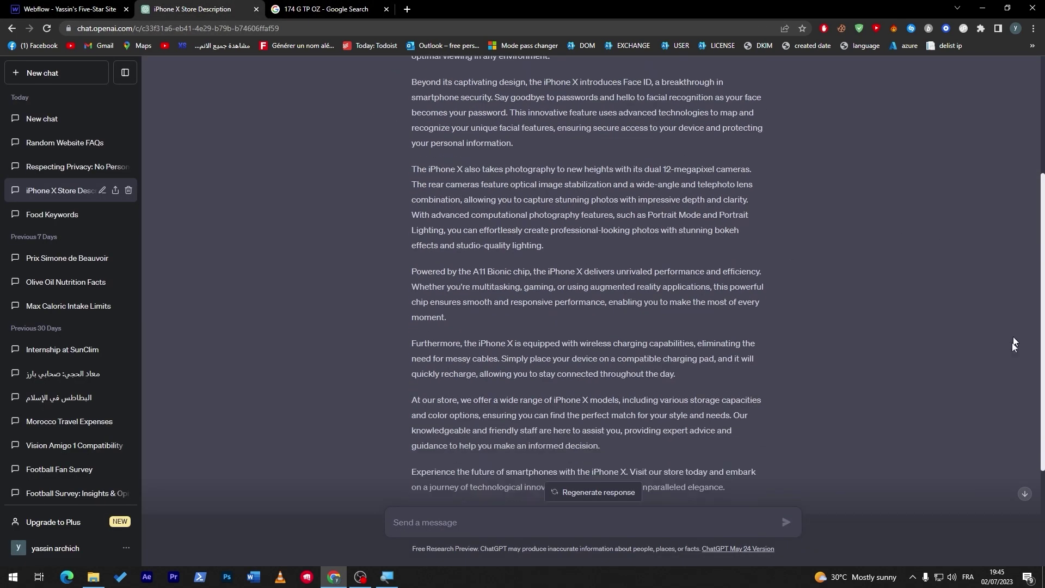
scroll(1008, 367, "up", 6)
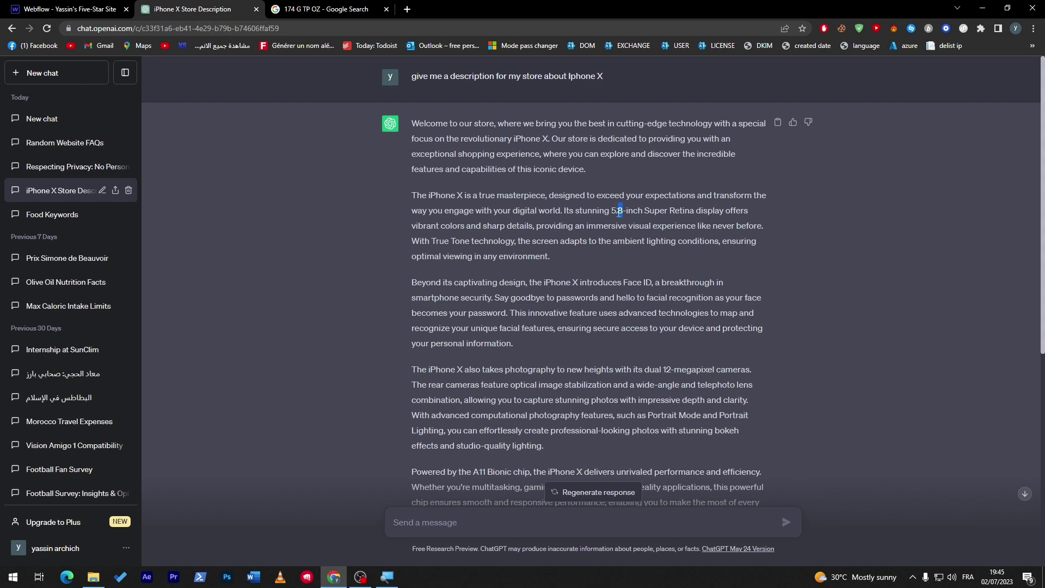
left_click(66, 9)
Step: Enter 5.8 for width, height and length, then add a new option set
left_click(447, 481)
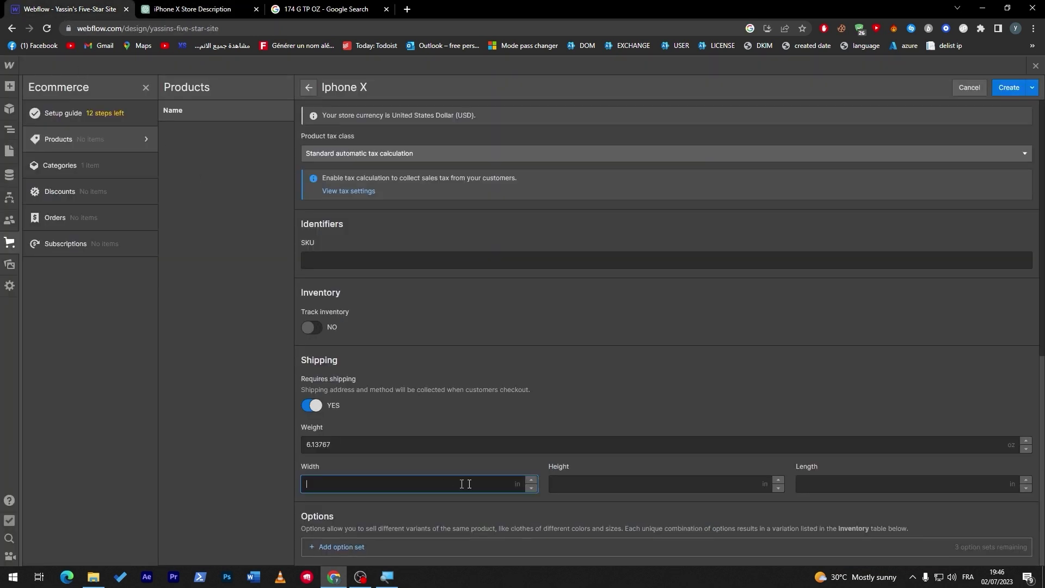
type("5.8")
left_click(660, 483)
type("5.8")
left_click(826, 486)
type("5.8")
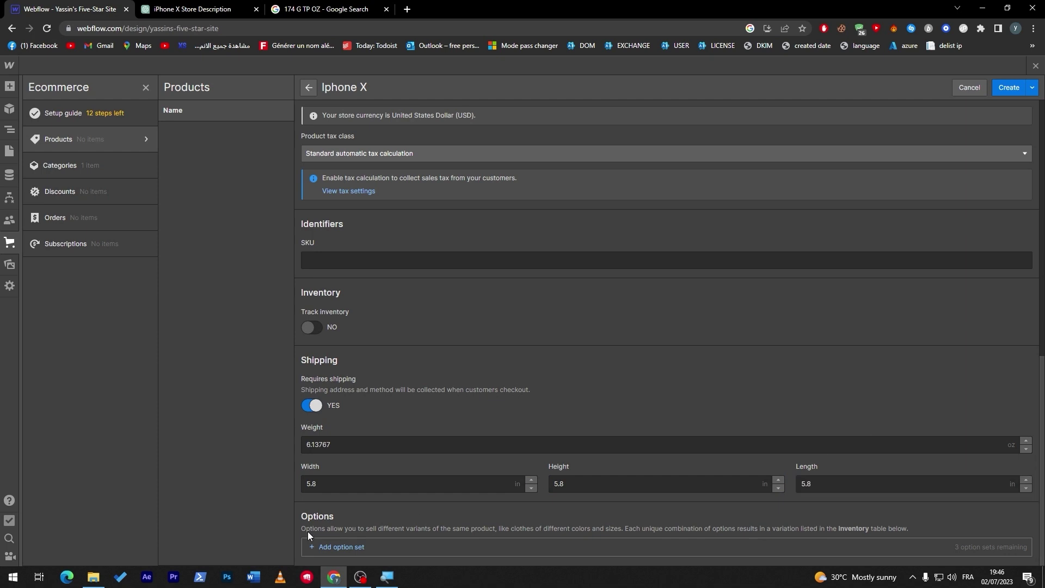
left_click(345, 547)
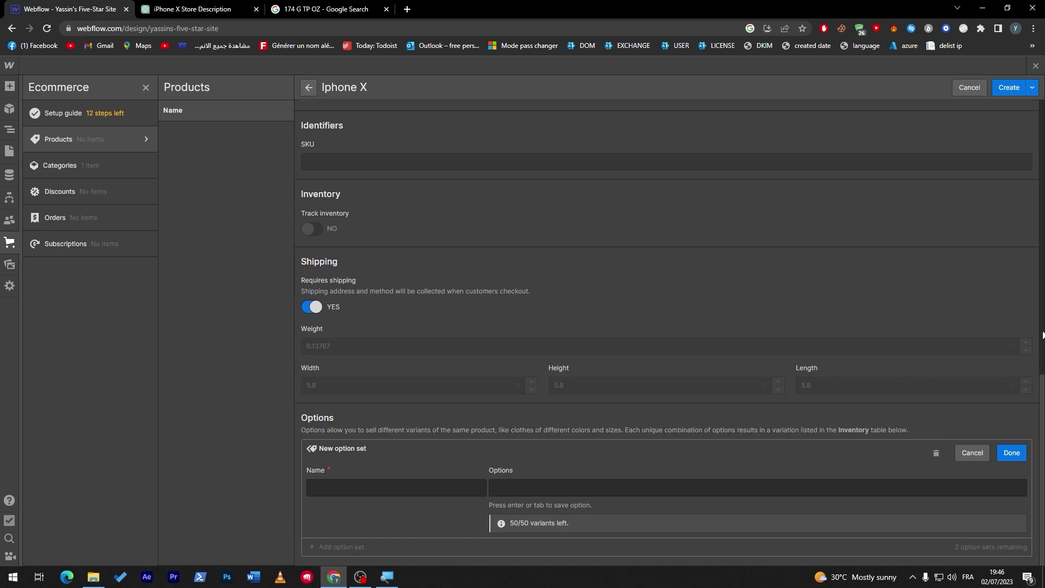
Step: Attempt to create the Iphone X product and inspect the price after the errors toast
left_click_drag(1042, 468, 998, 72)
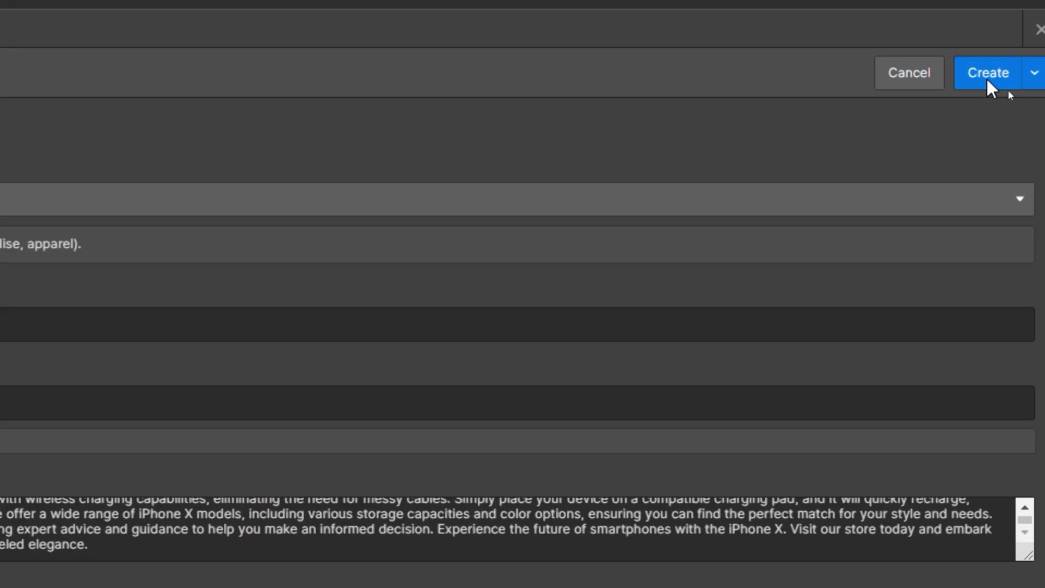
left_click(988, 82)
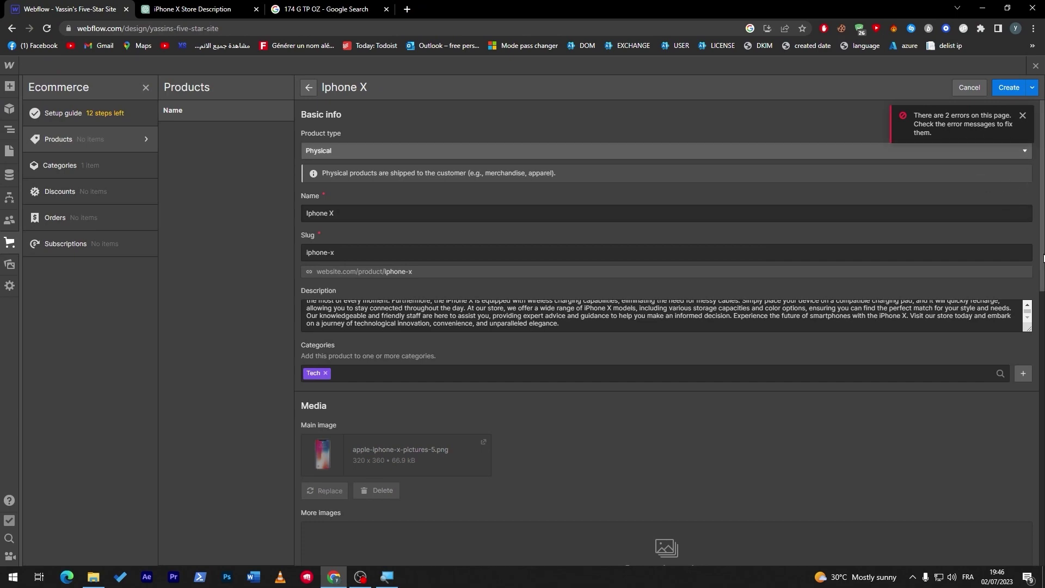
scroll(1040, 297, "down", 2)
scroll(1039, 297, "down", 10)
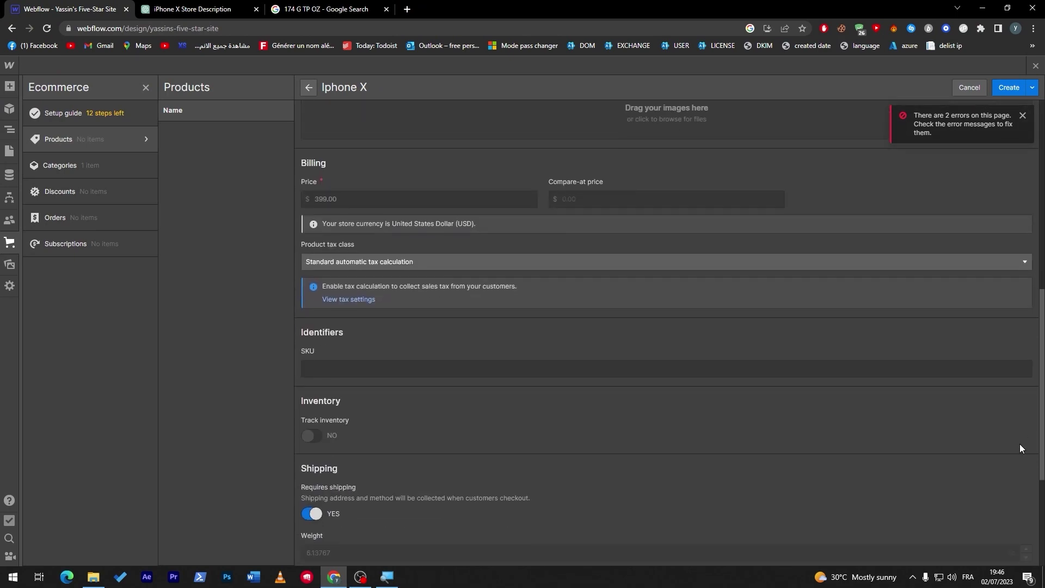
double_click(346, 197)
left_click_drag(346, 196, 314, 202)
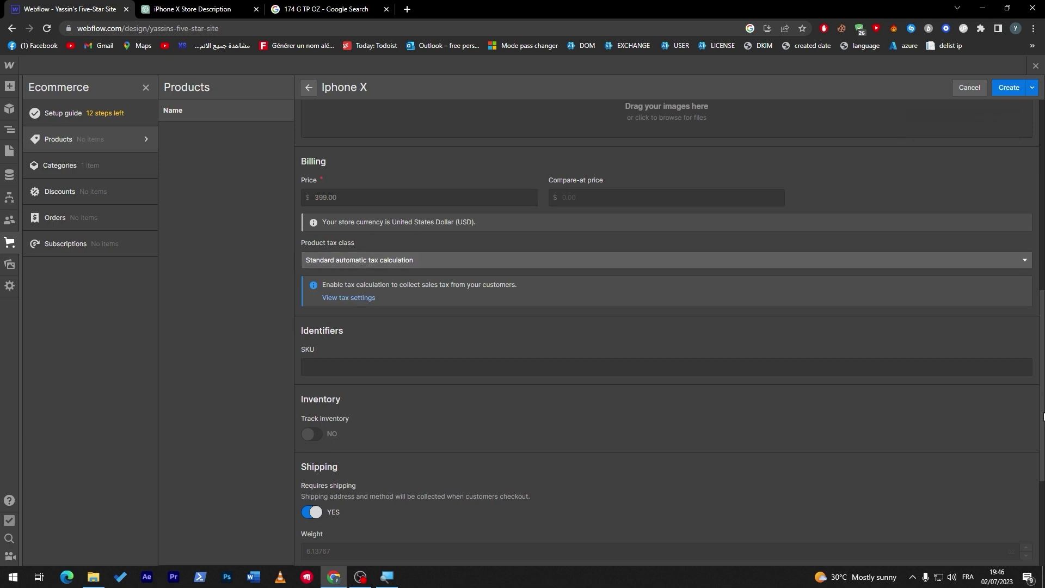
Step: Cancel the empty option set and create the Iphone X product
scroll(1043, 417, "down", 4)
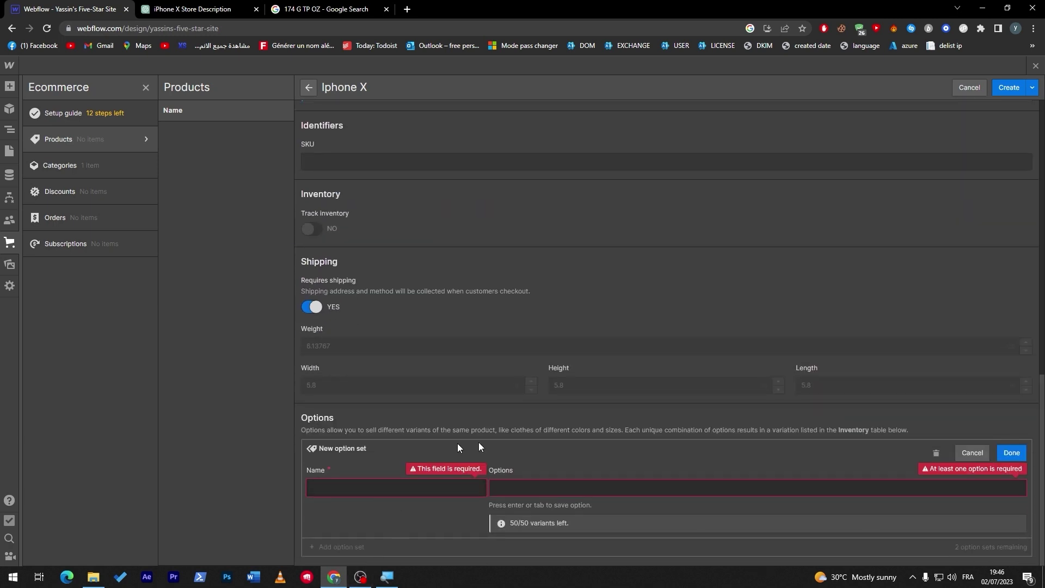
left_click(966, 452)
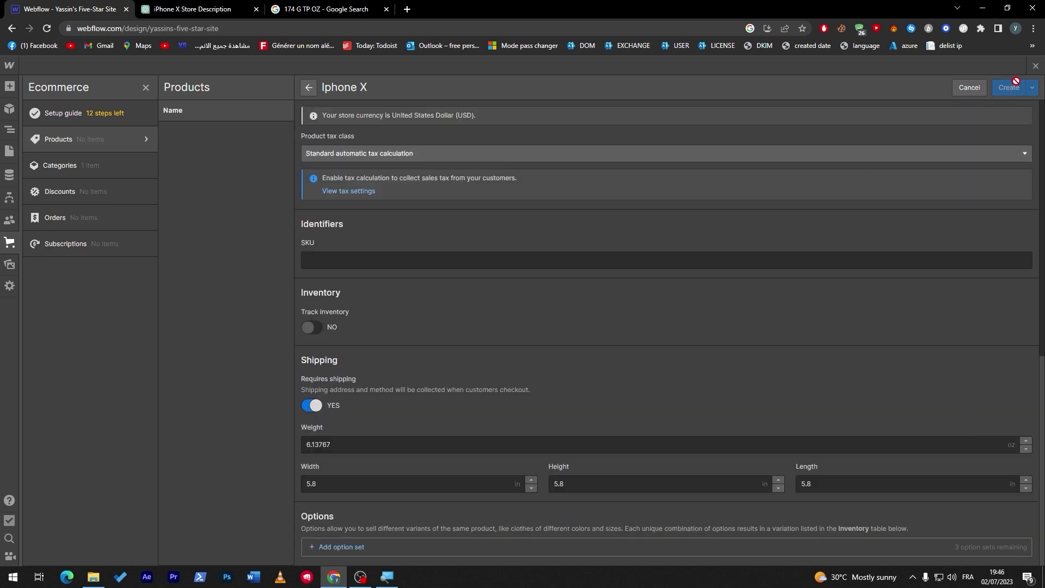
left_click(1012, 83)
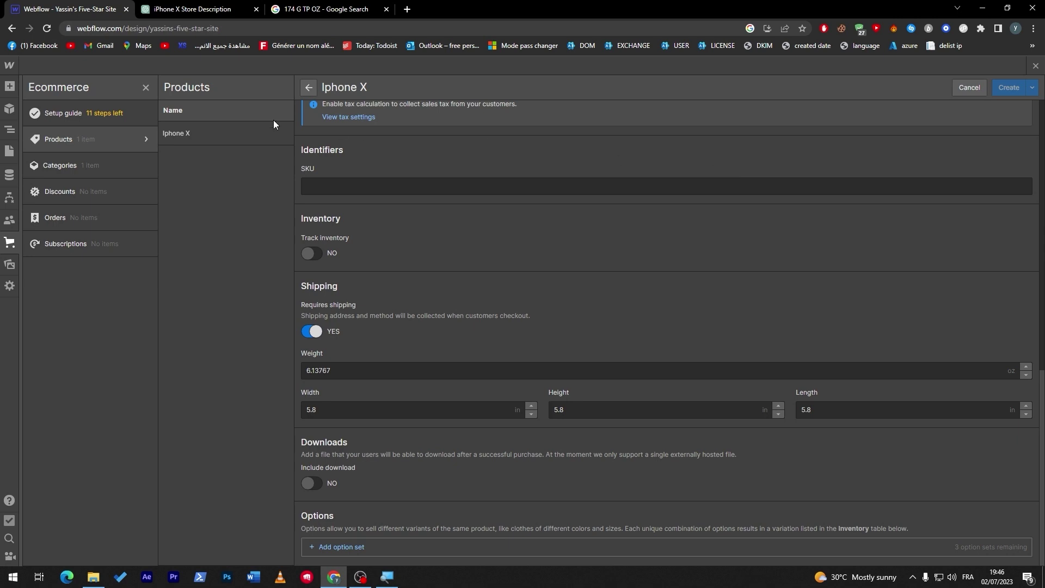
Step: Open the Iphone X product's editor from the Products list, briefly checking the categories list
left_click(176, 130)
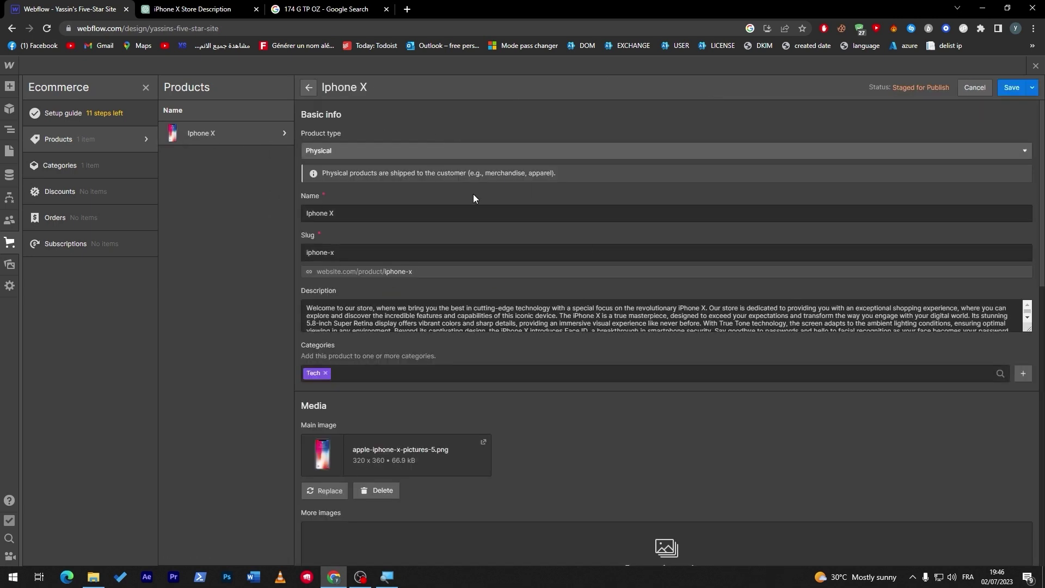
left_click(117, 162)
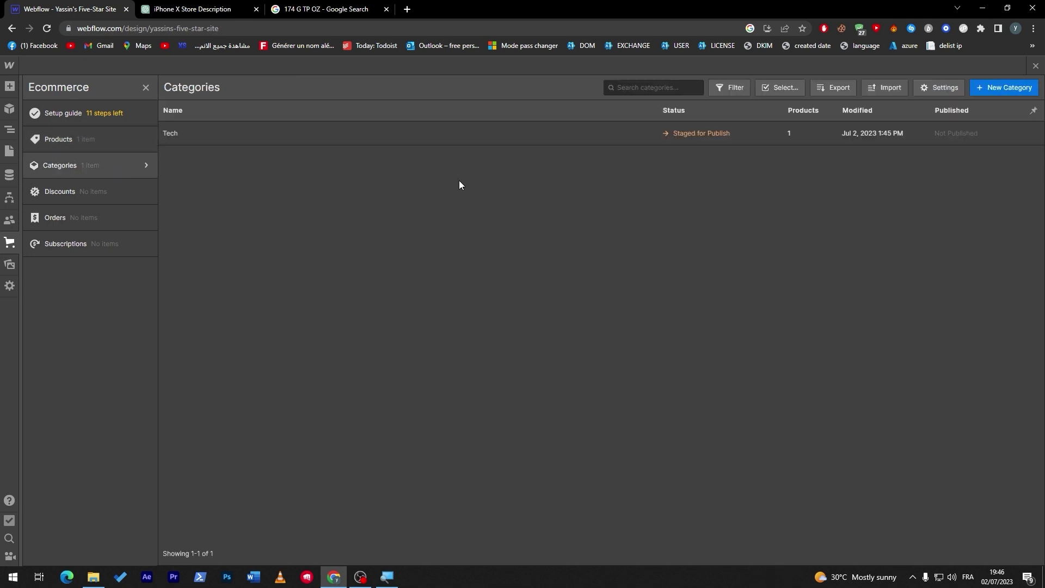
left_click(60, 139)
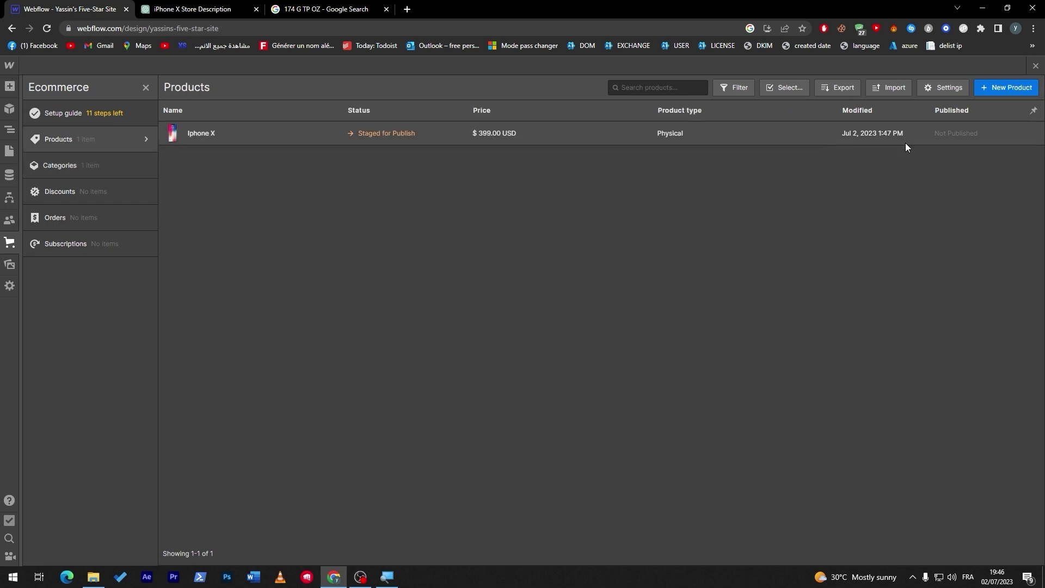
left_click(379, 135)
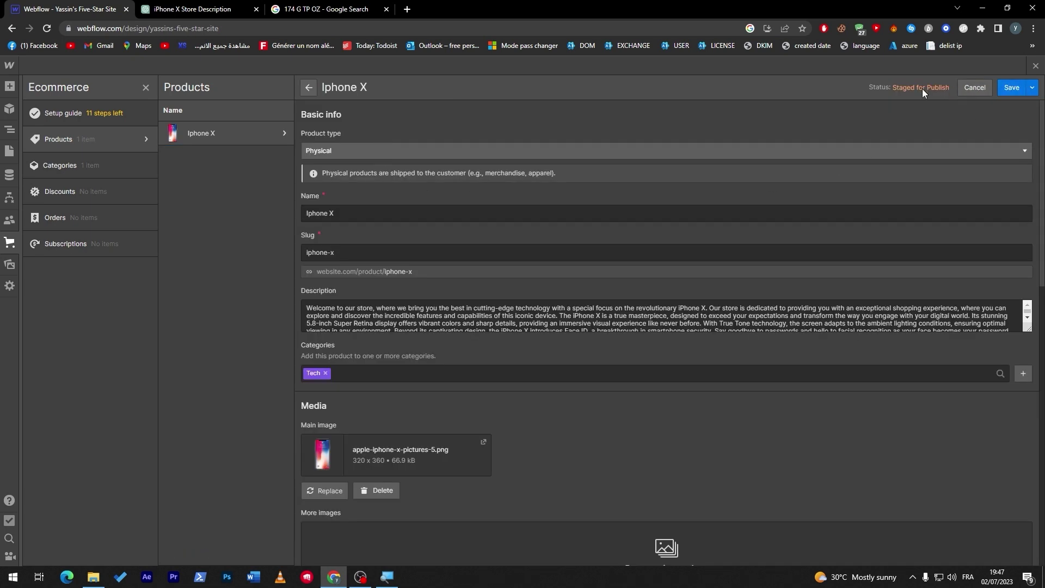
left_click(9, 65)
Step: Close the Components panel, check the publishing destinations, and dismiss the Users getting-started dialog
left_click(8, 103)
left_click(145, 88)
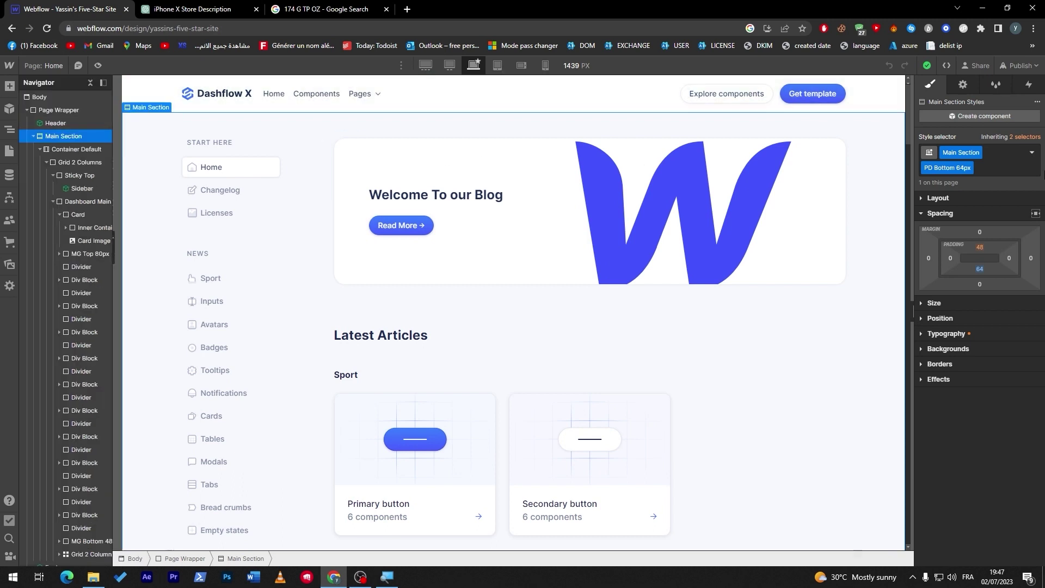
left_click(1019, 65)
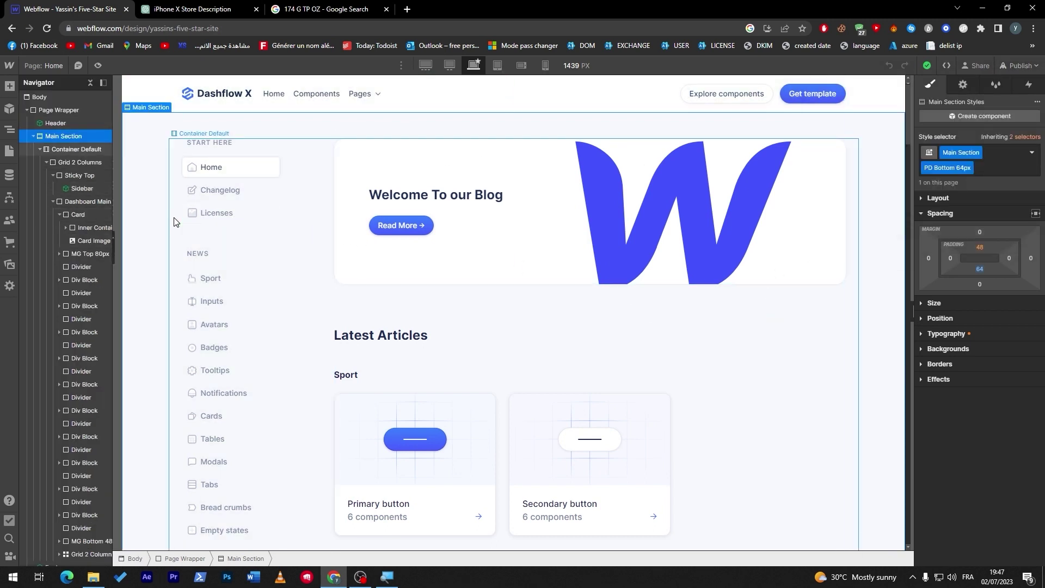
left_click(9, 223)
key("Escape")
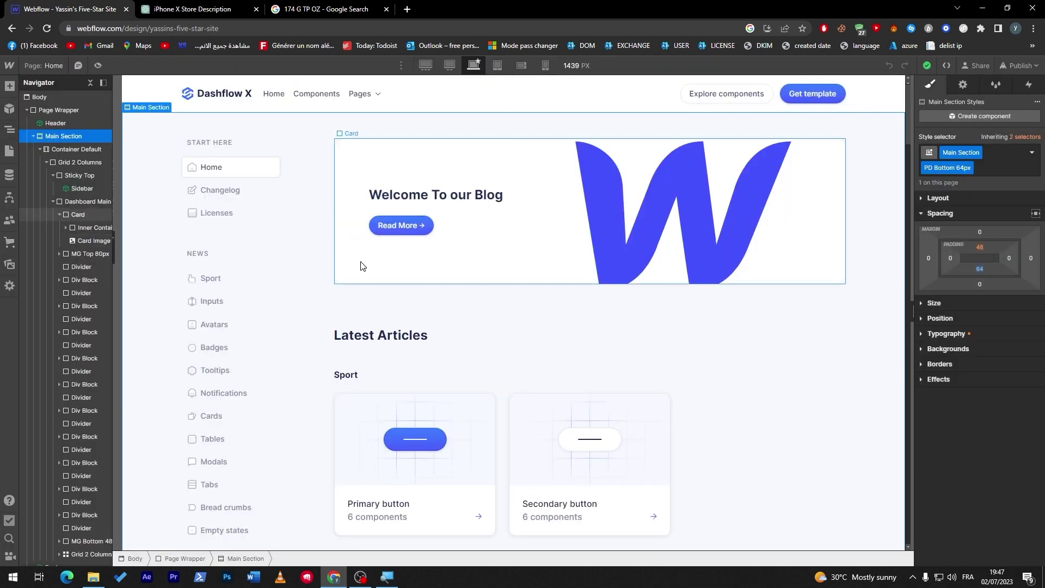
Step: Review the Ecommerce and General site settings, skipping the store setup form, then go to the Dashboard
left_click(10, 286)
left_click(75, 195)
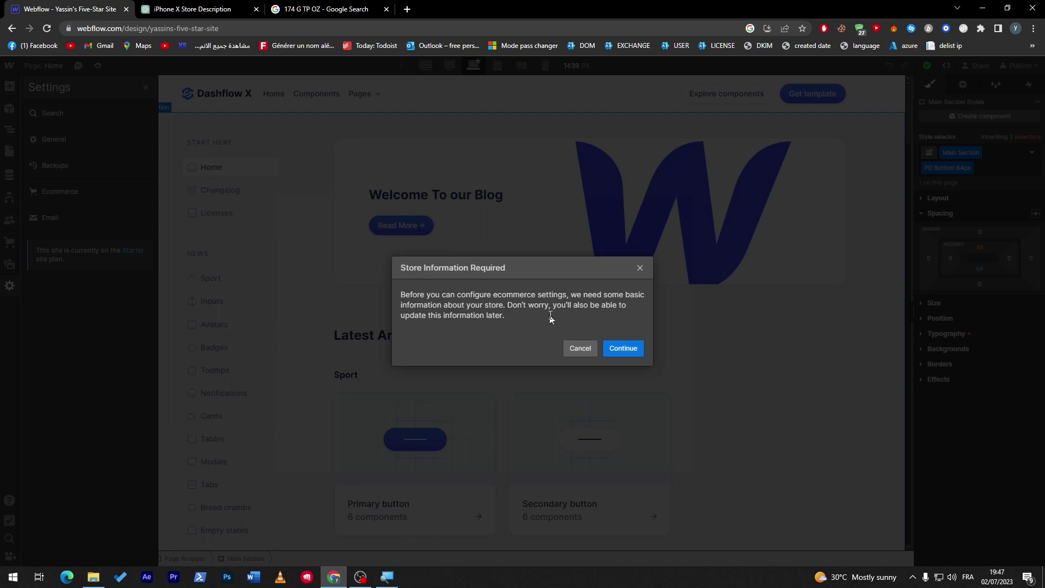
left_click(615, 350)
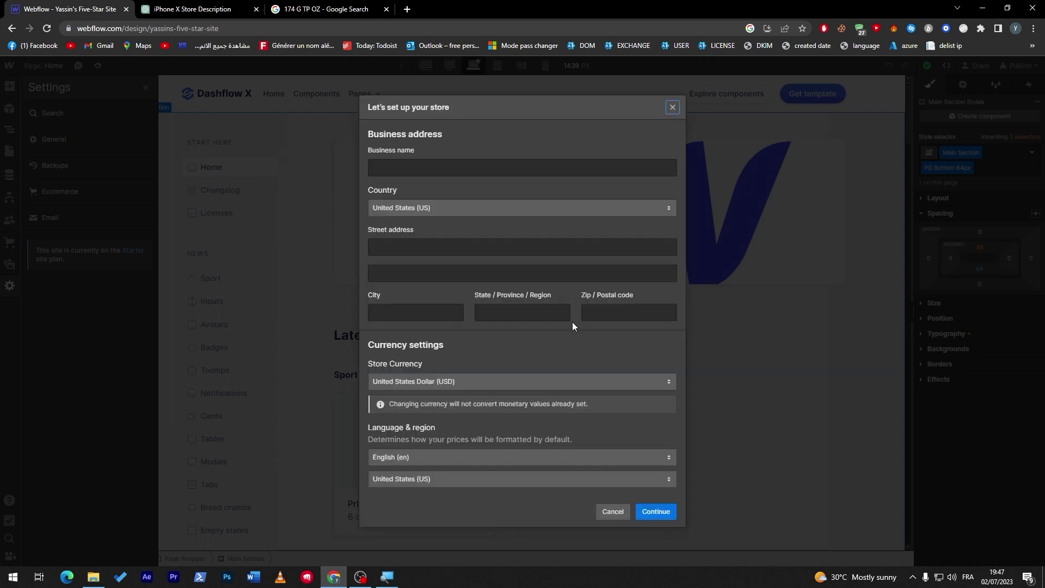
left_click(673, 107)
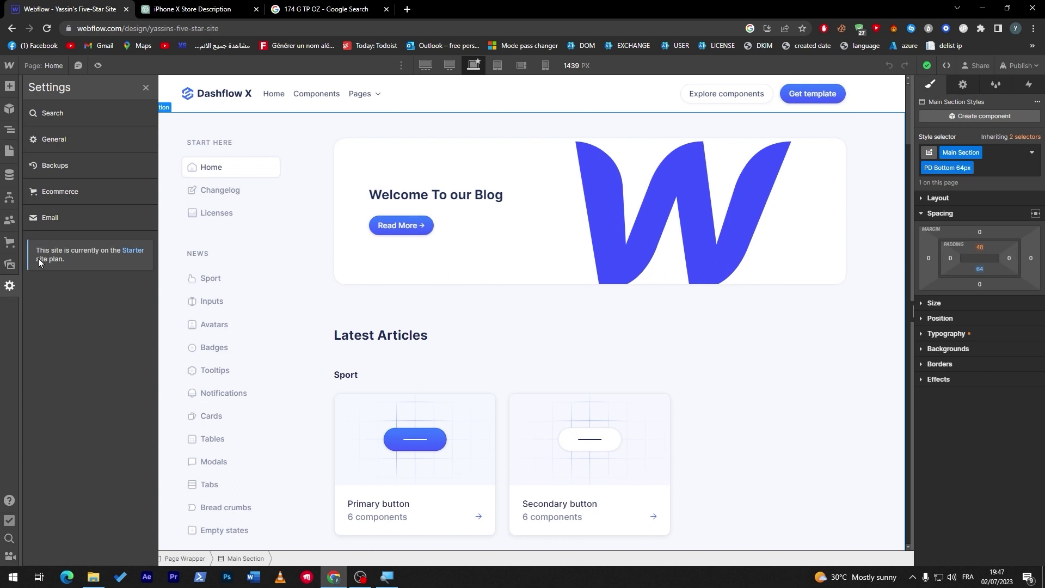
left_click(74, 138)
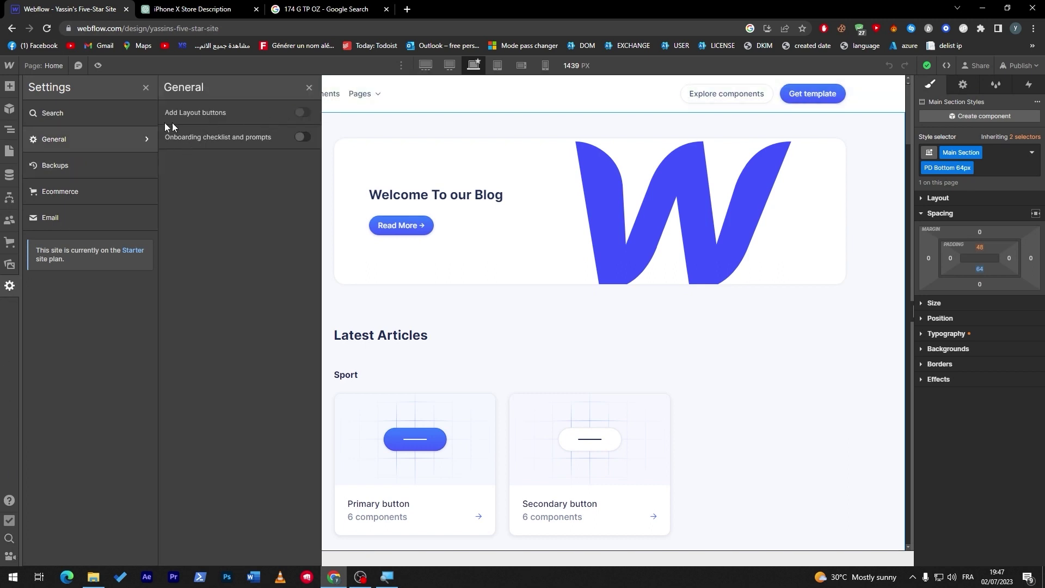
left_click(9, 65)
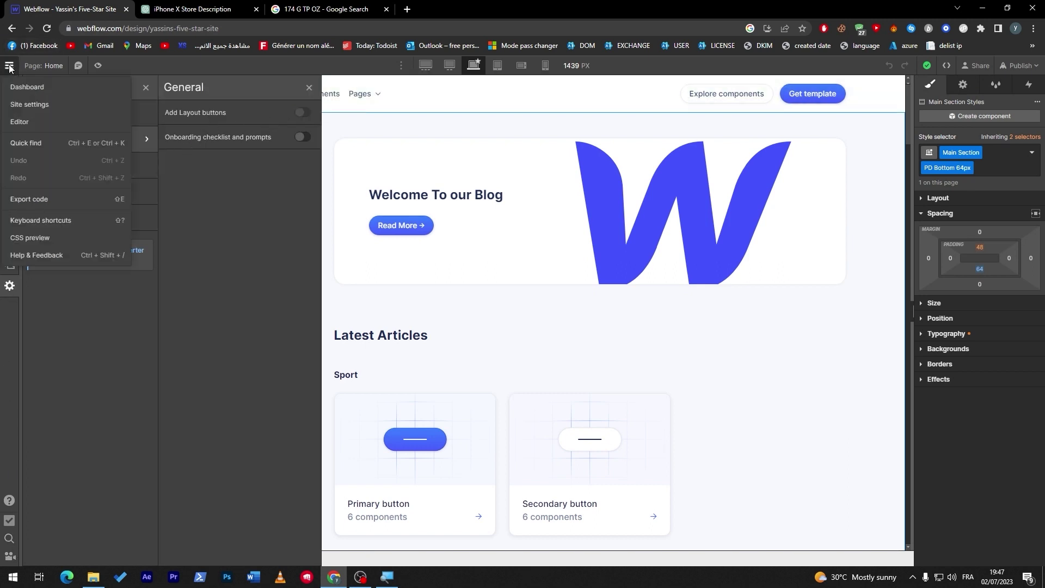
left_click(22, 90)
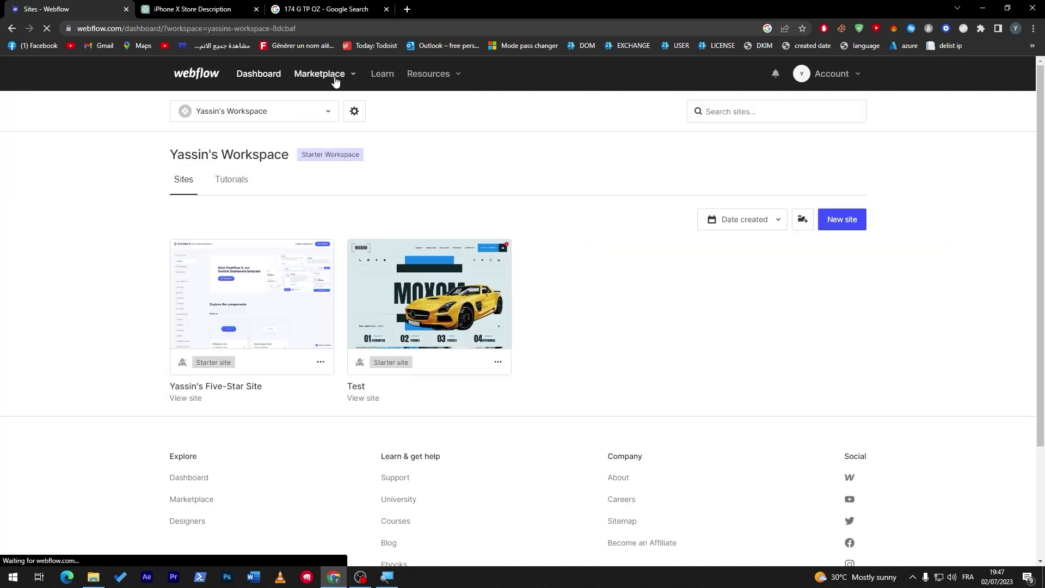
Step: Go to the Apps marketplace and filter it to the Ecommerce category
left_click(335, 80)
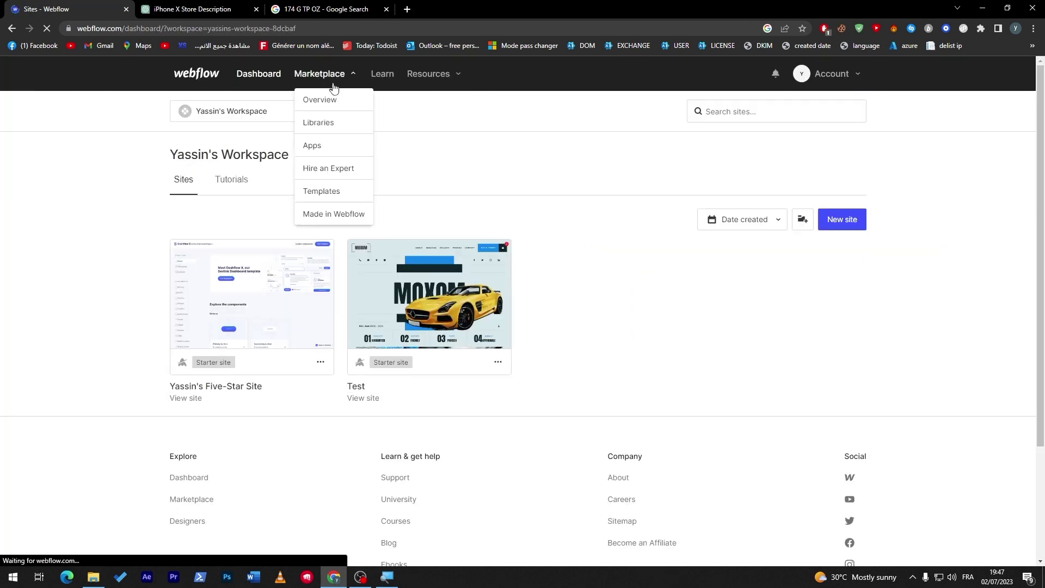
left_click(310, 147)
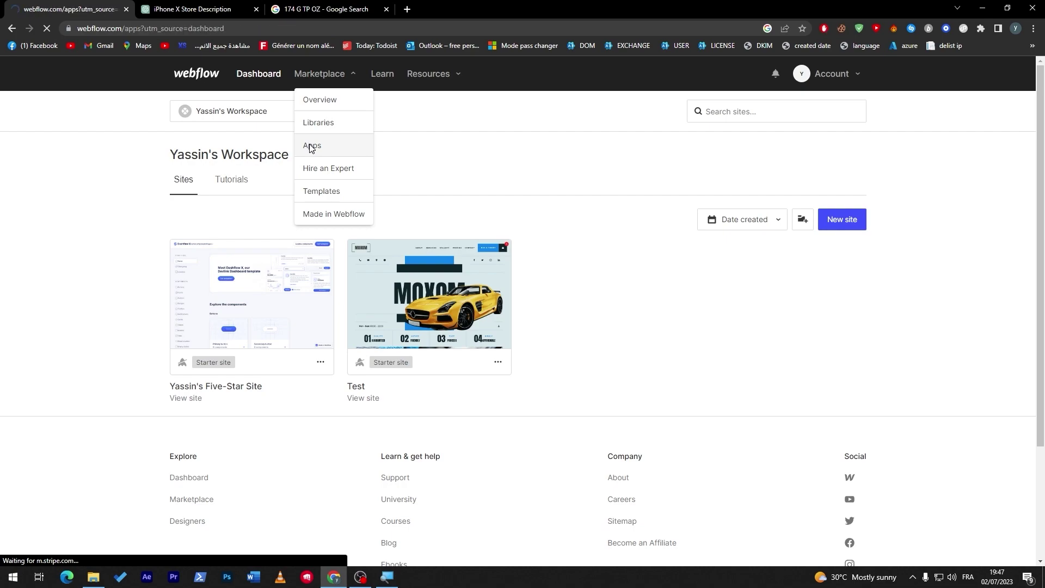
scroll(996, 319, "down", 12)
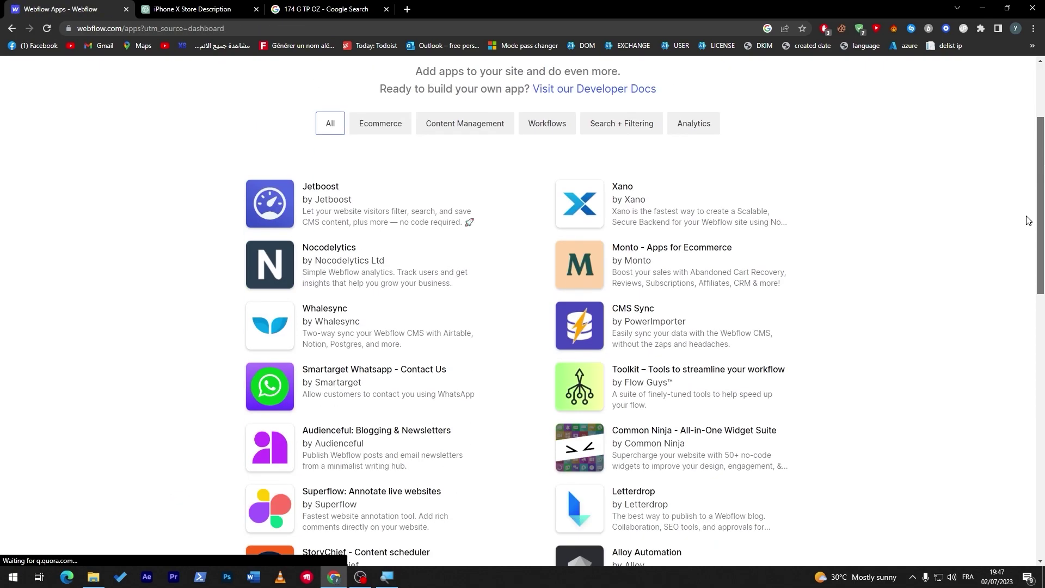
scroll(998, 370, "up", 12)
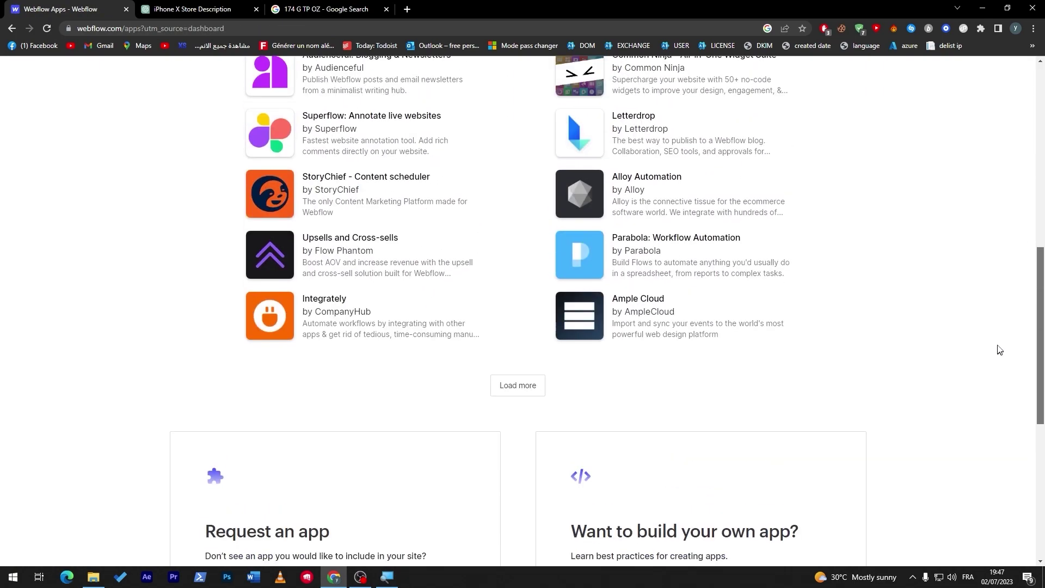
left_click(396, 279)
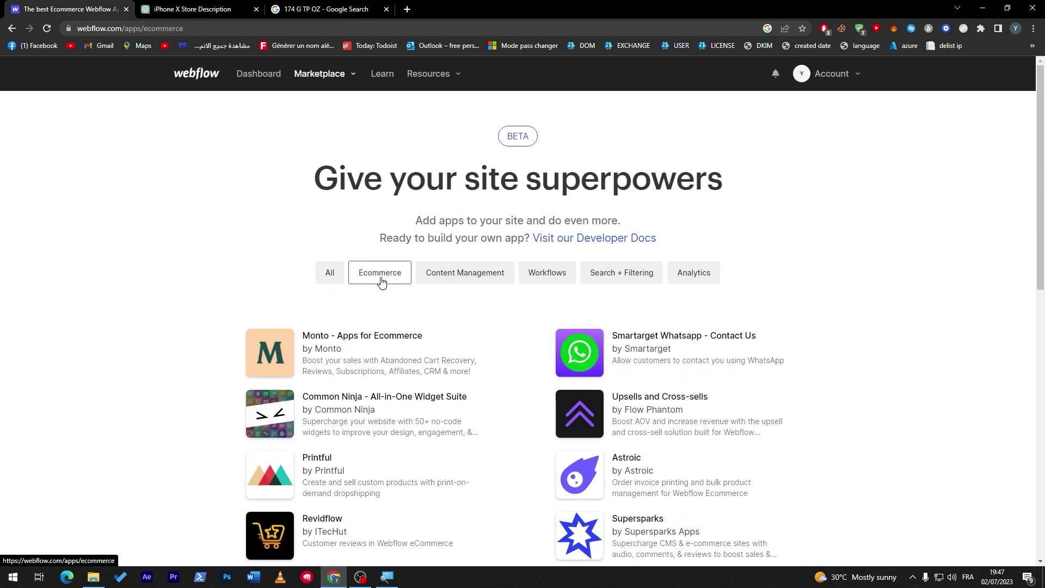
Step: Scroll through the listed ecommerce apps
scroll(1041, 241, "down", 4)
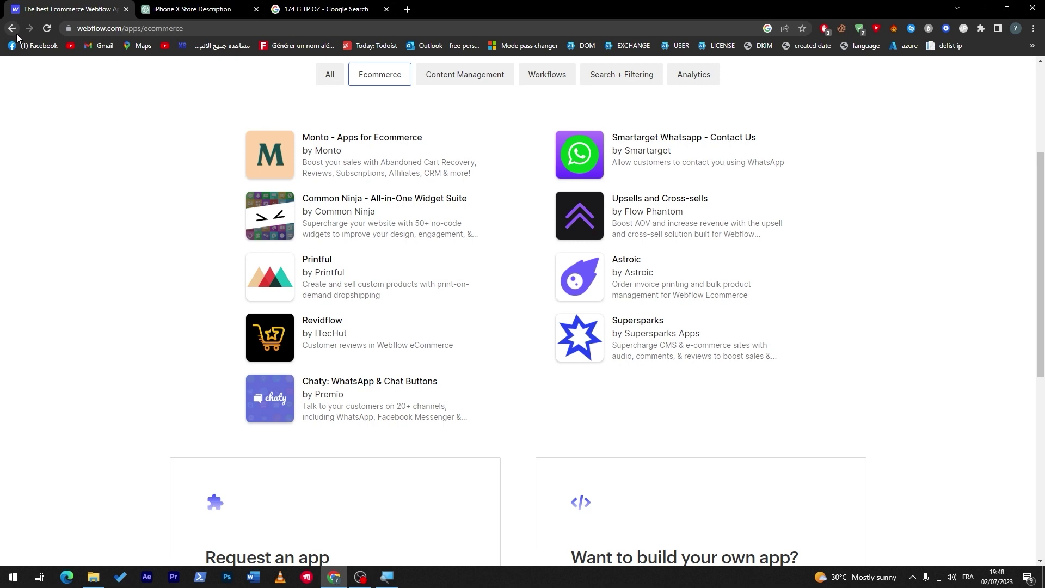
scroll(925, 517, "up", 2)
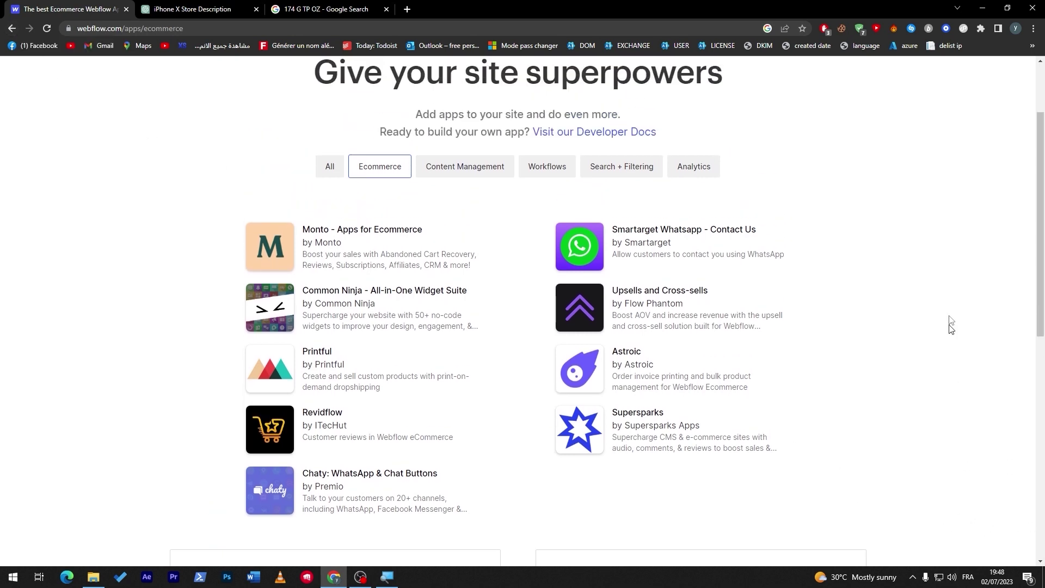
left_click_drag(1041, 228, 1040, 266)
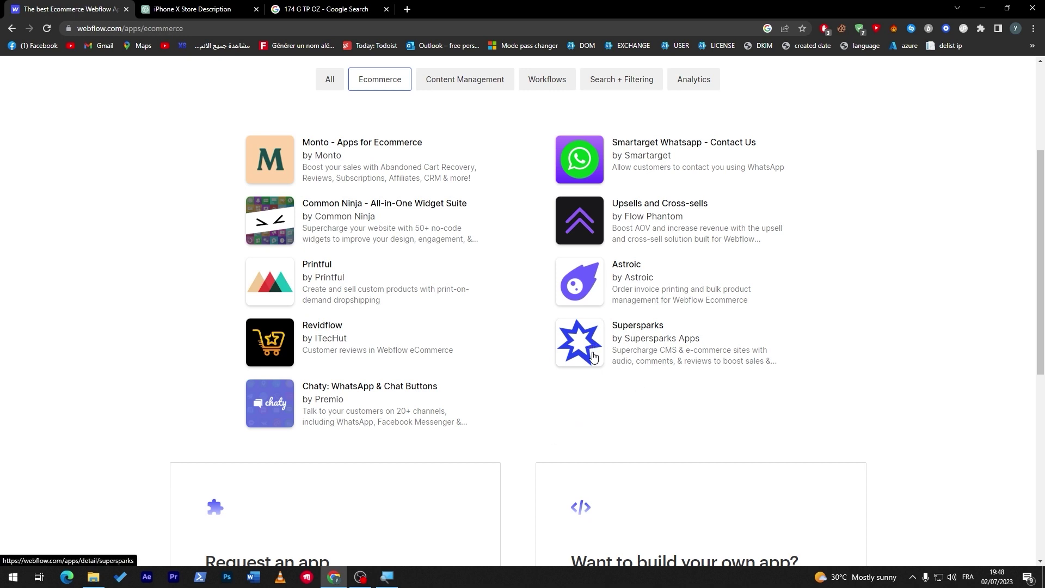
scroll(1043, 188, "up", 2)
scroll(1042, 188, "up", 2)
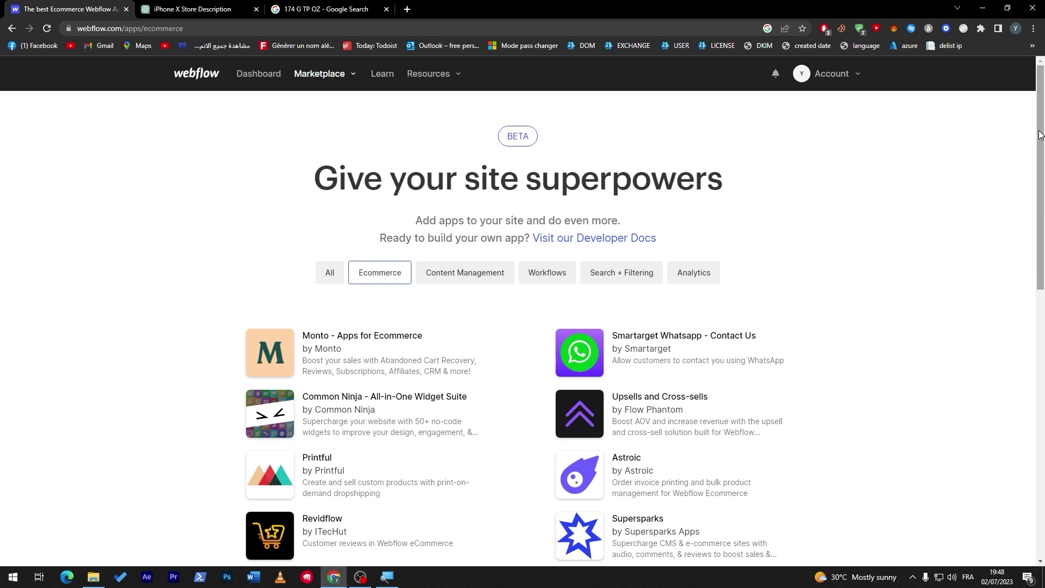
left_click_drag(1040, 134, 1022, 159)
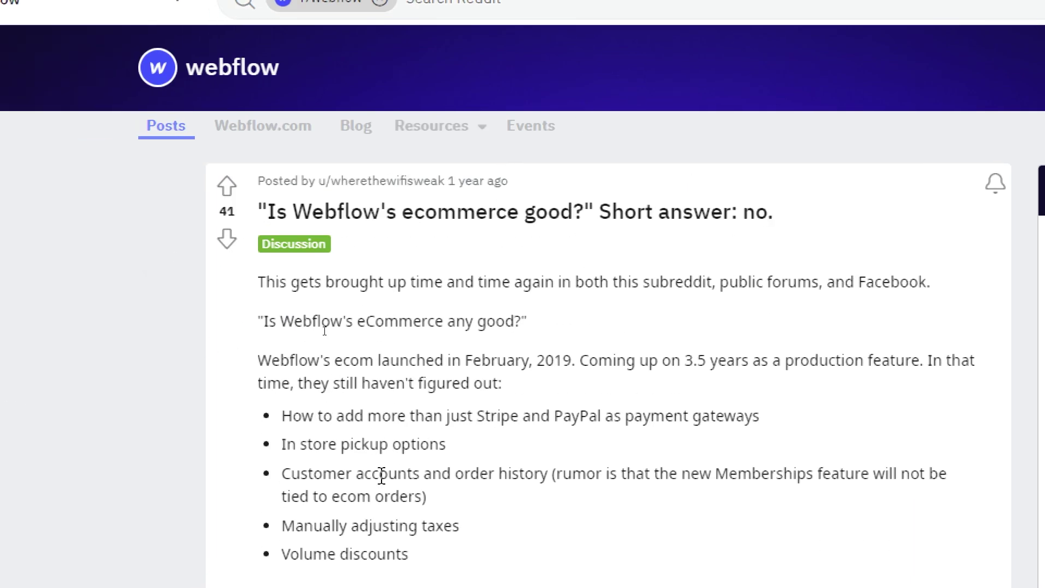
scroll(382, 474, "down", 3)
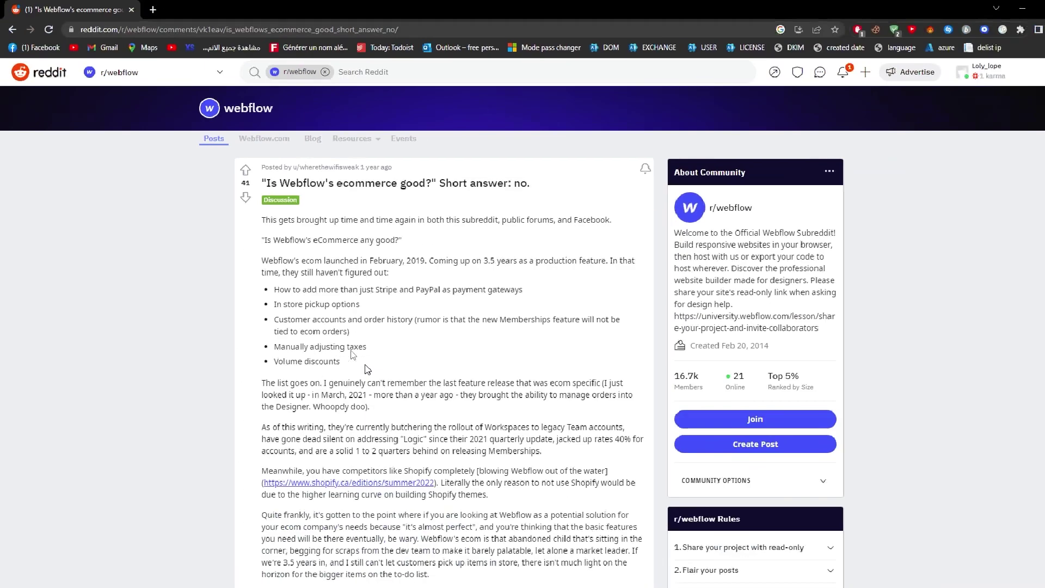
scroll(1044, 218, "down", 3)
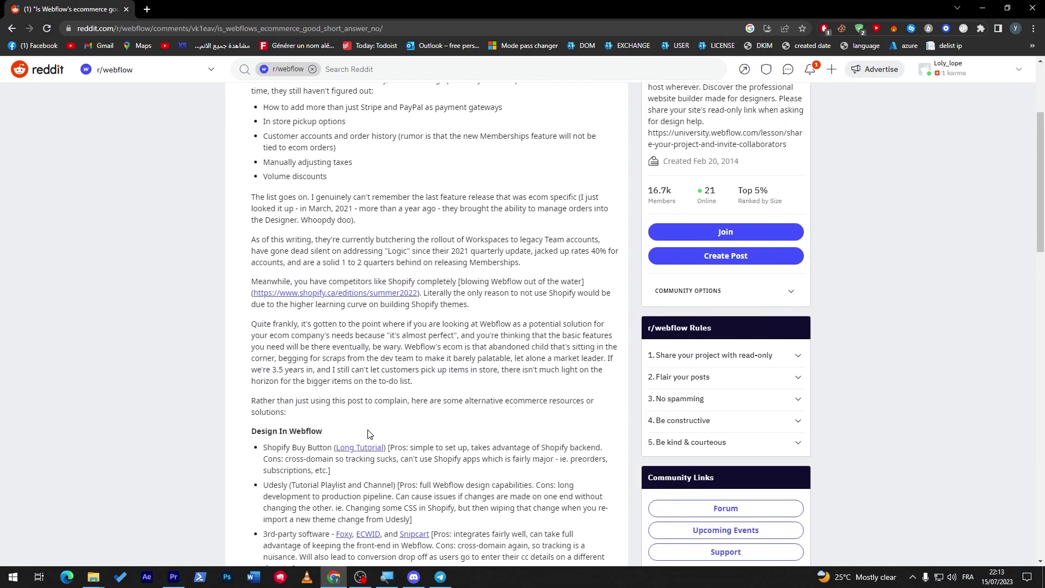
scroll(1022, 267, "down", 5)
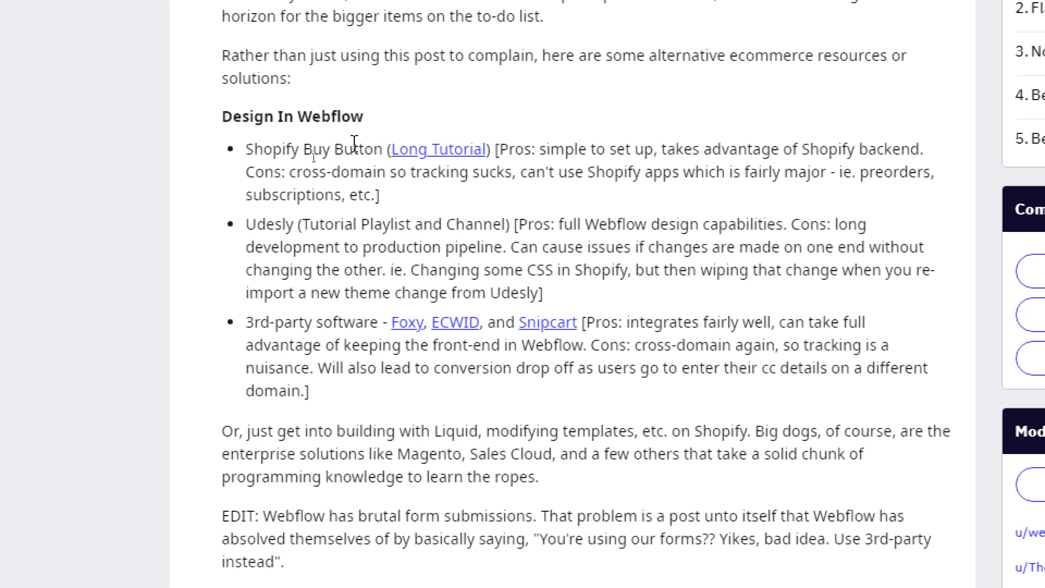
triple_click(261, 153)
left_click(383, 157)
scroll(490, 555, "down", 3)
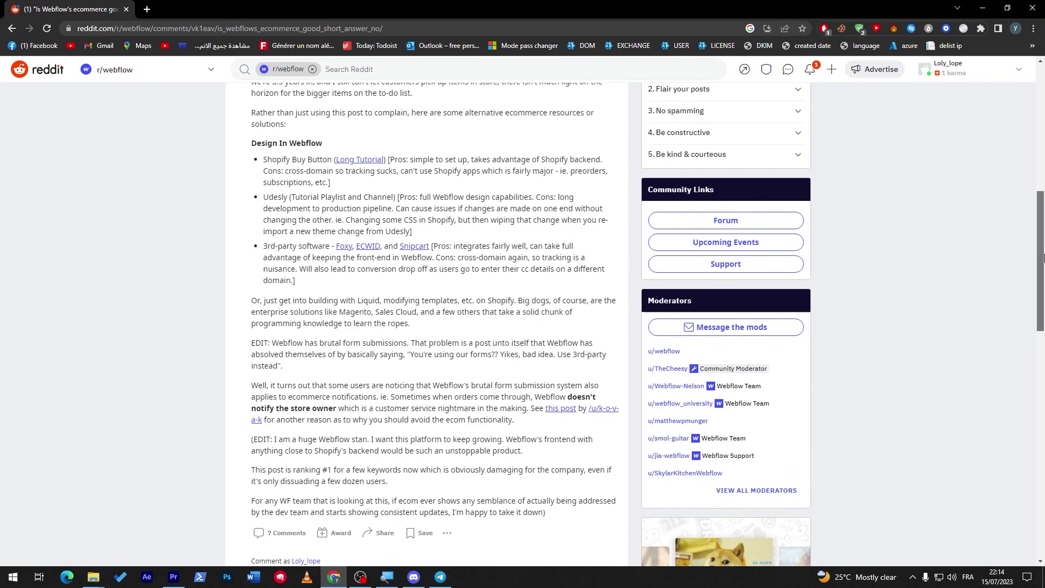
left_click_drag(1041, 260, 1040, 399)
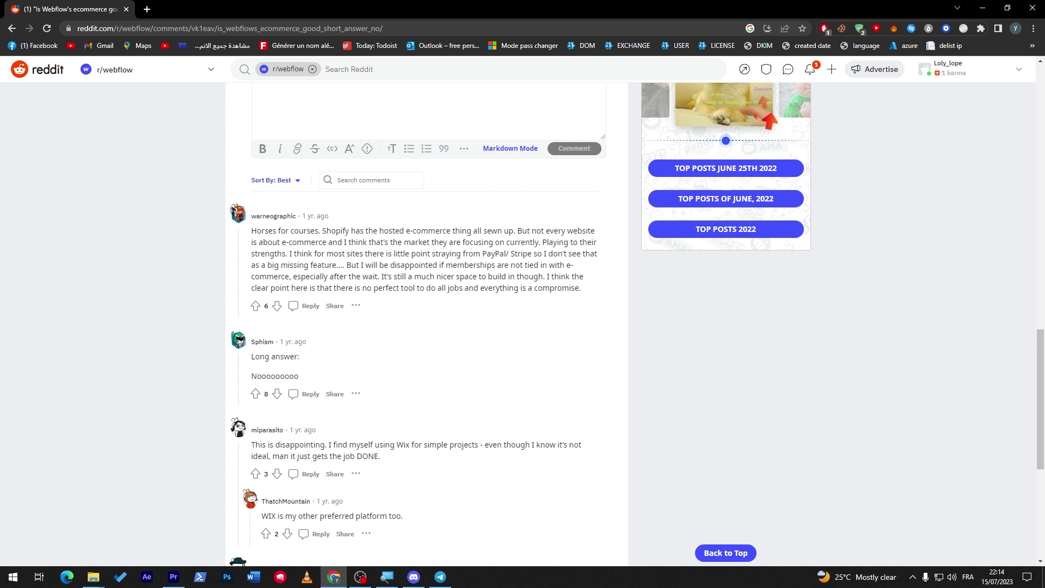
scroll(1042, 395, "down", 1)
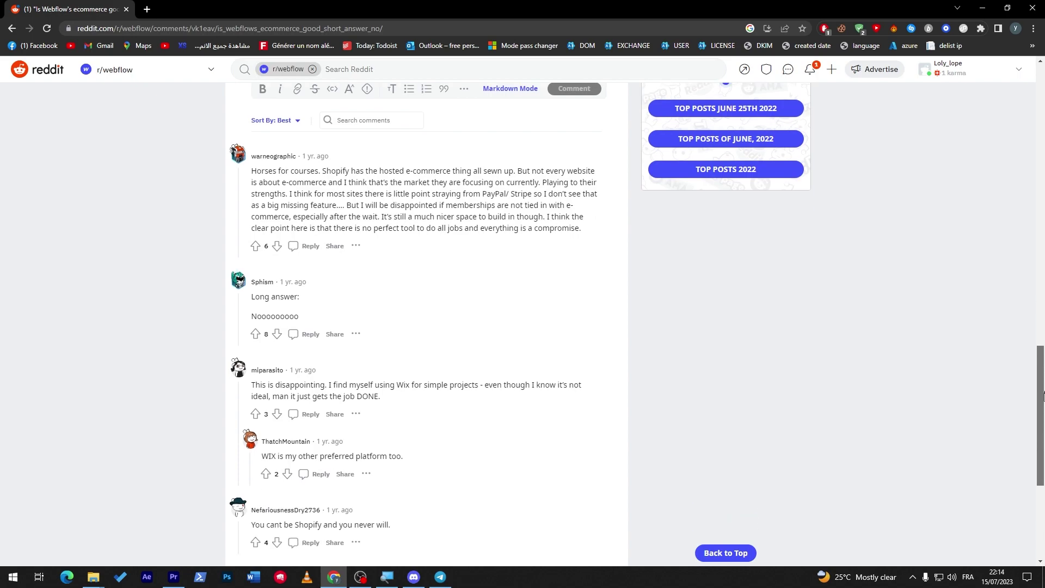
scroll(1043, 395, "down", 4)
scroll(1028, 478, "up", 20)
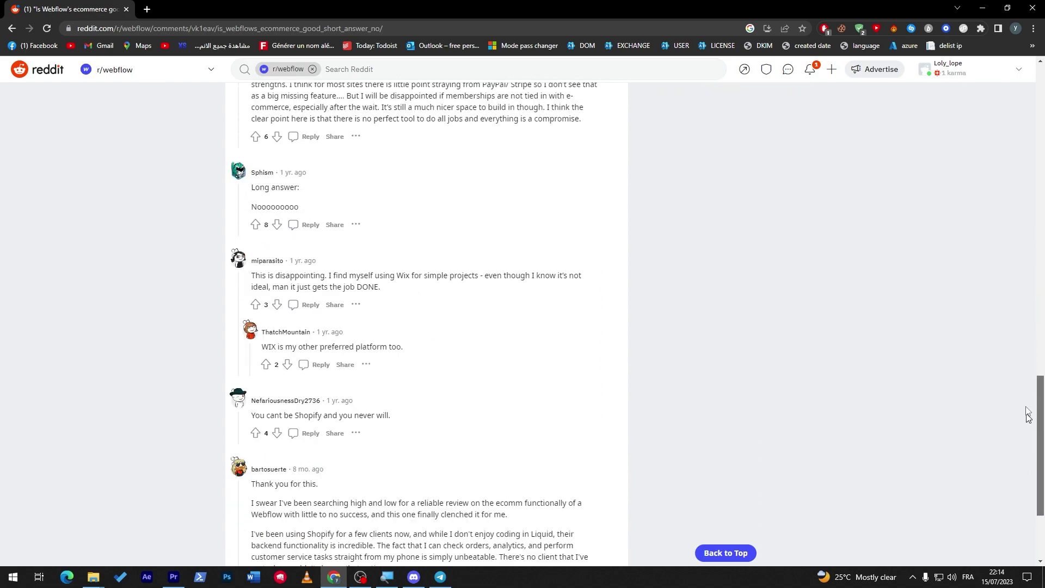